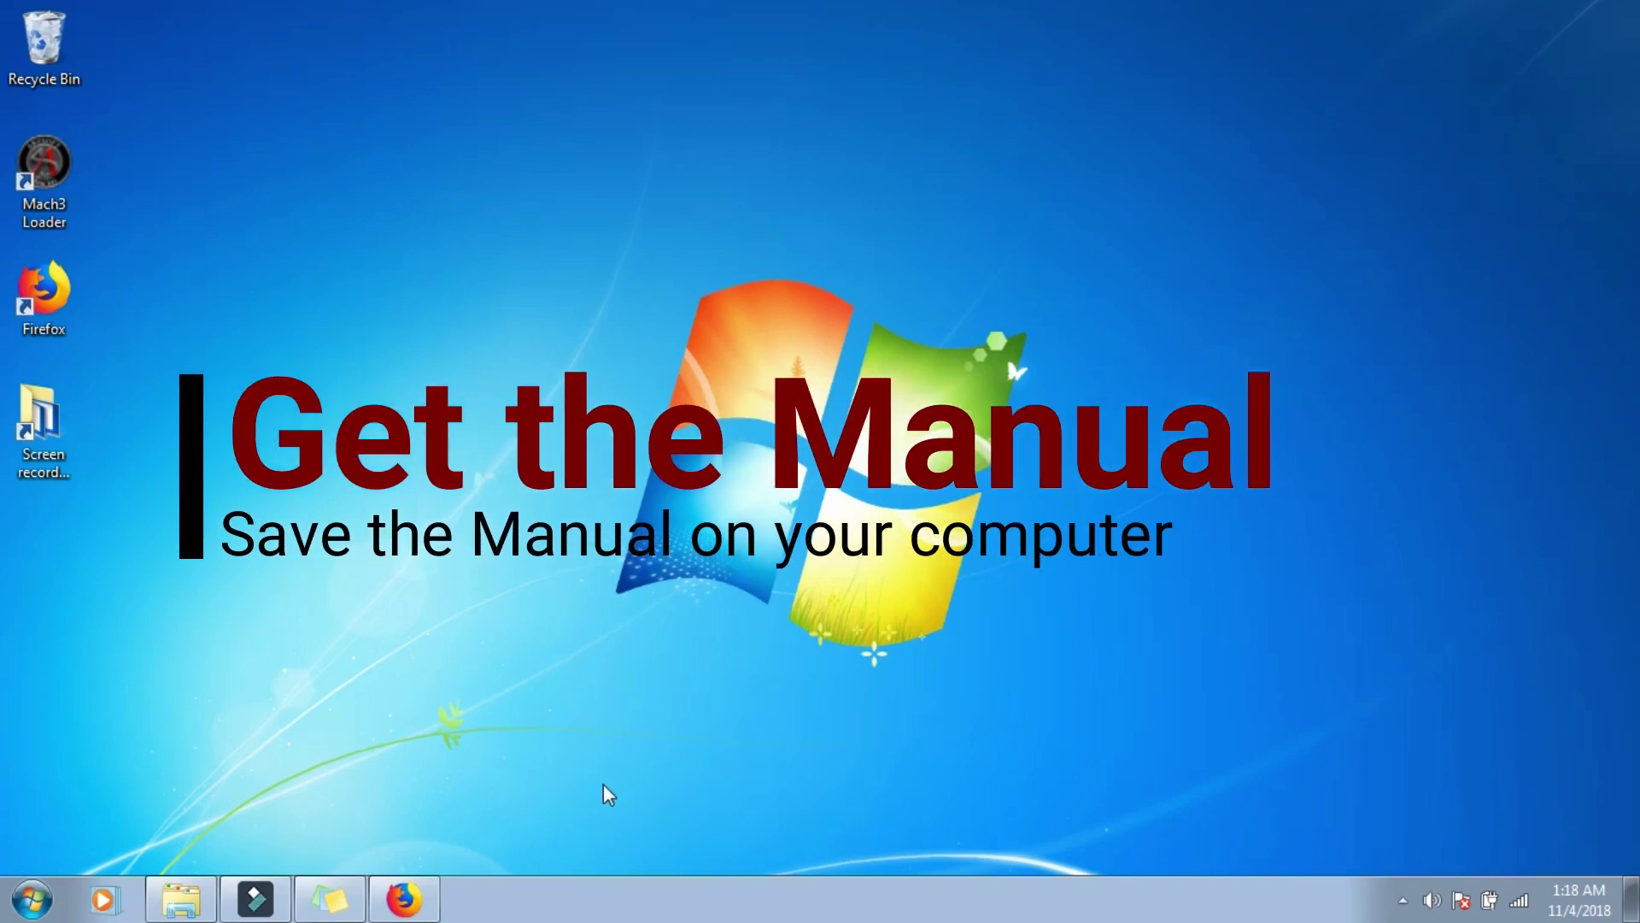
Step: Open the Novusun NVEM Ethernet product page and scroll down to its manual and plugin download buttons
left_click(424, 899)
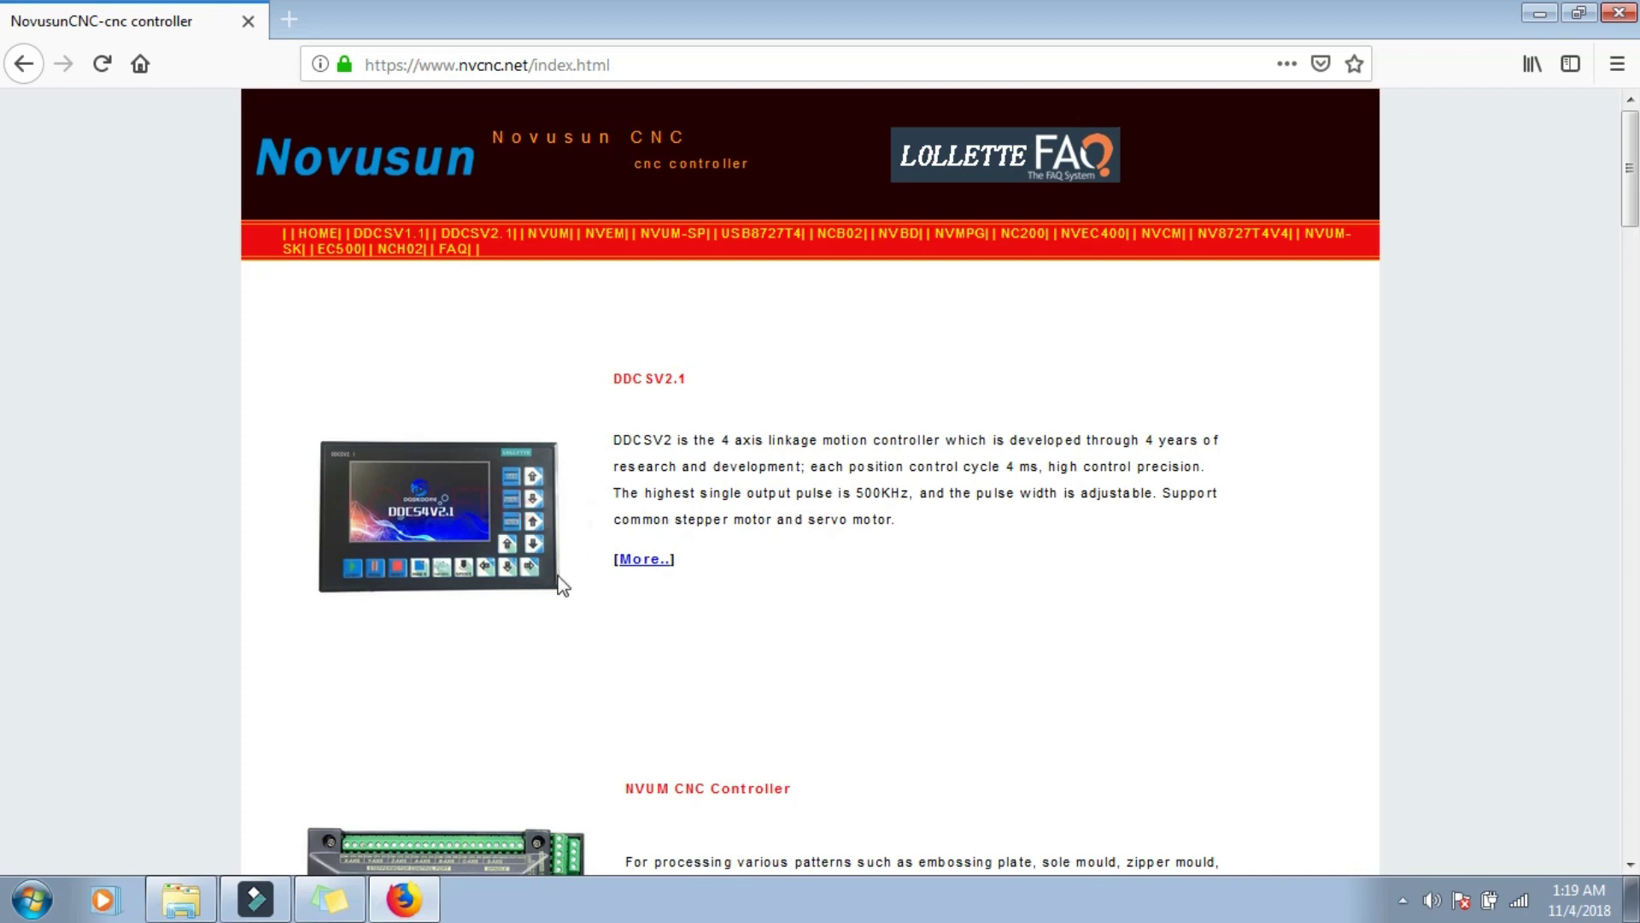
left_click(612, 241)
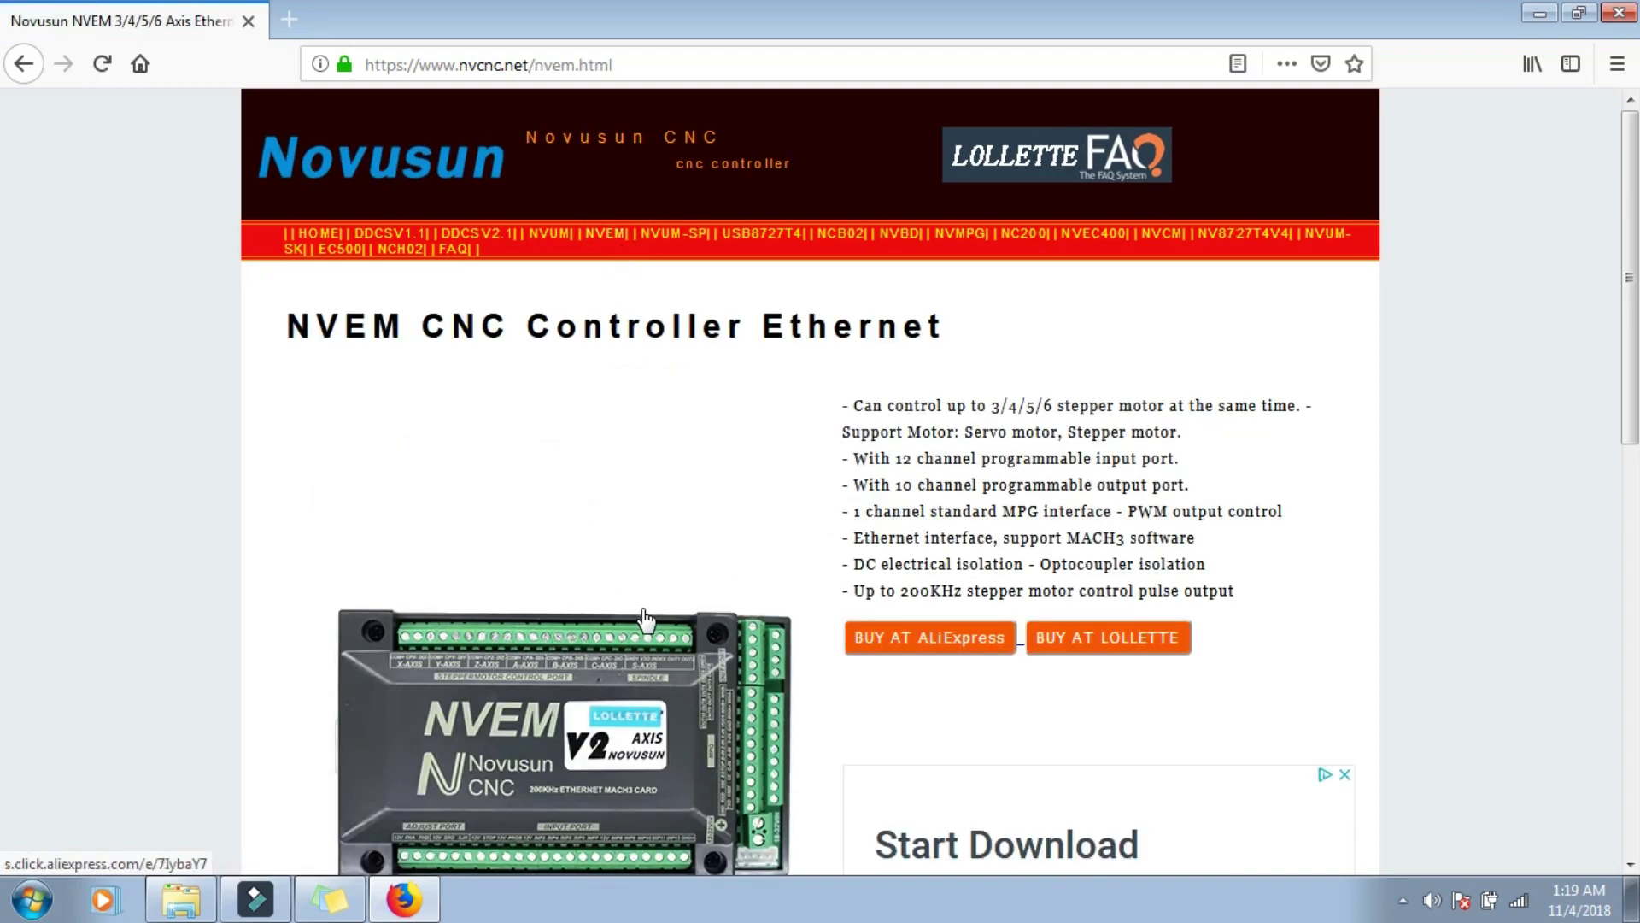
scroll(3, 278, "down", 10)
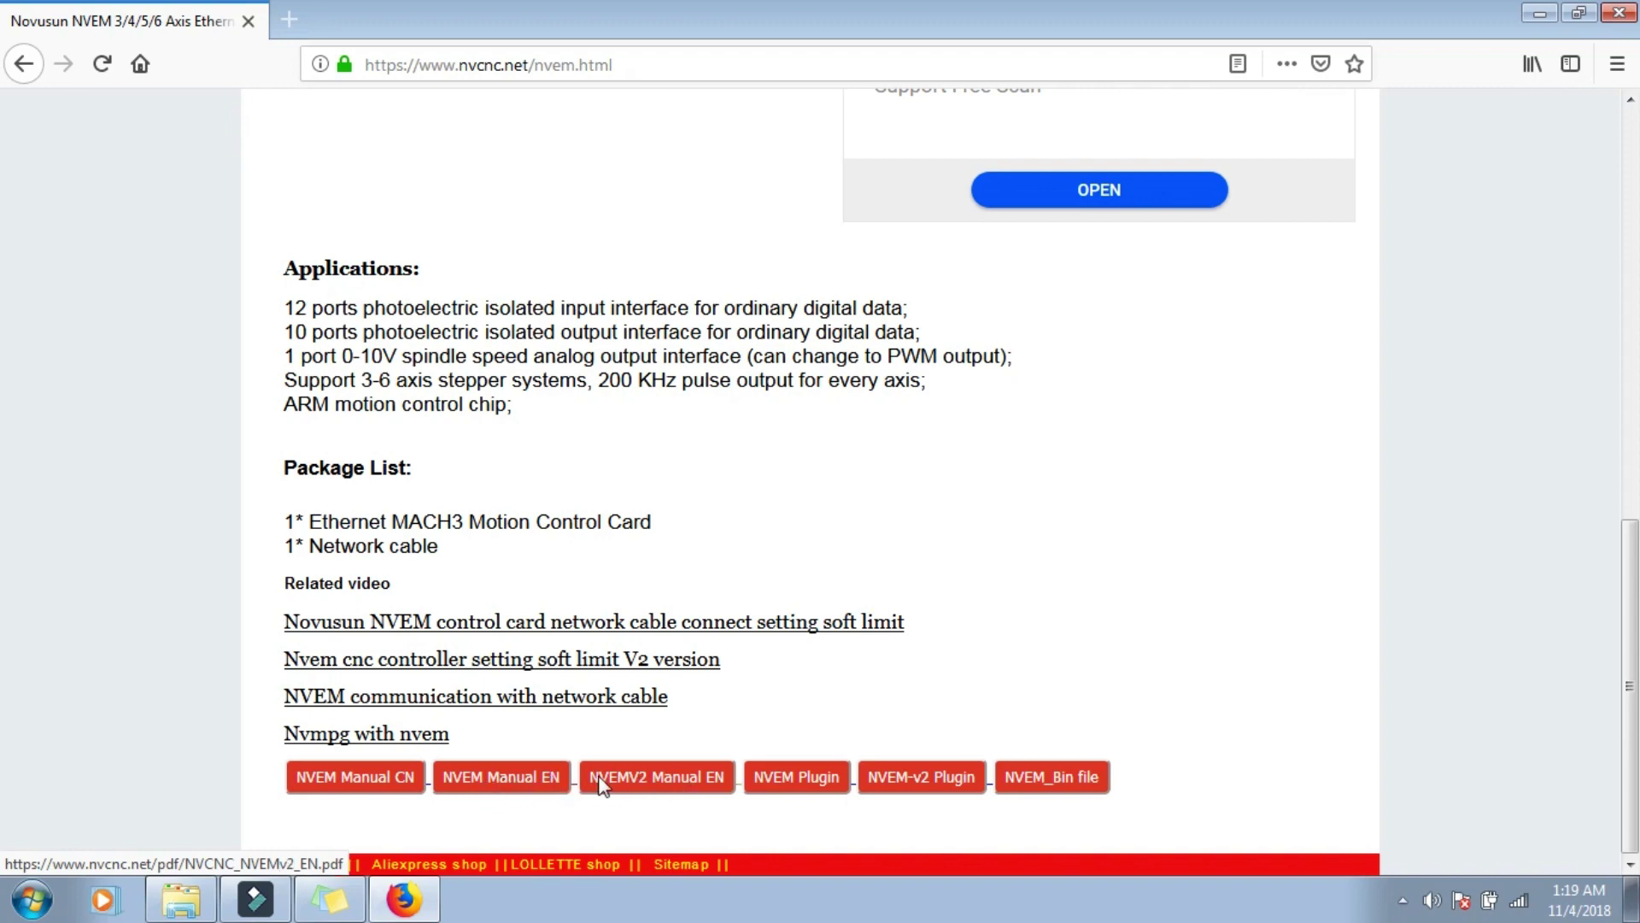
Step: Open the 'NVEMV2 Manual EN' PDF in a new tab, skim it, and start its download
left_click(696, 782)
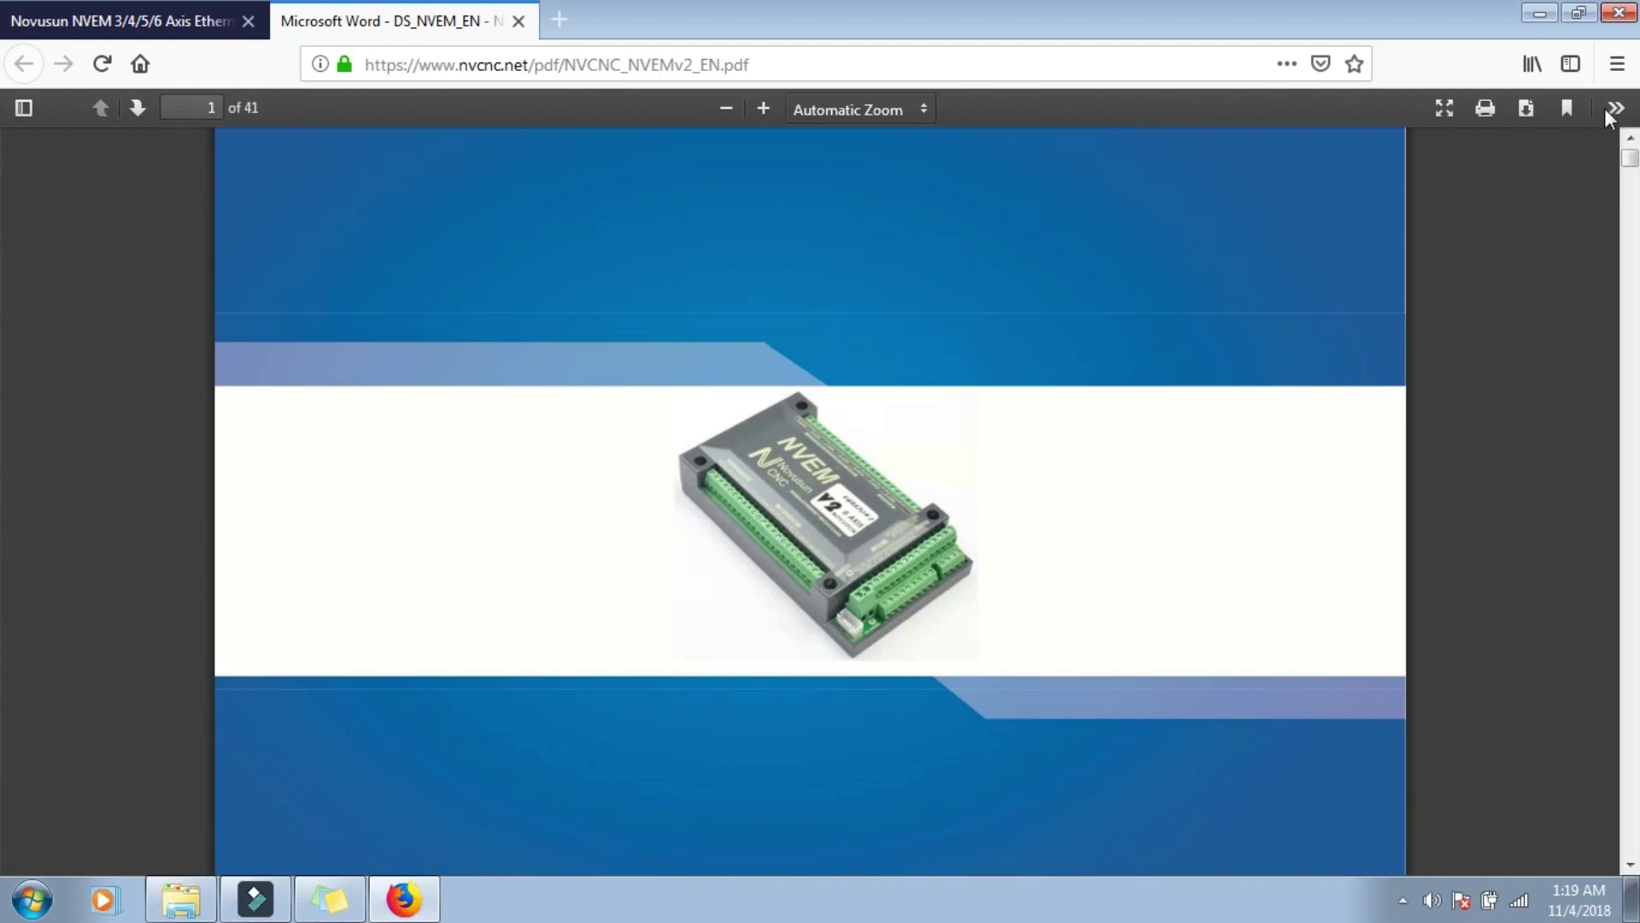
scroll(1100, 547, "down", 5)
scroll(1106, 564, "down", 7)
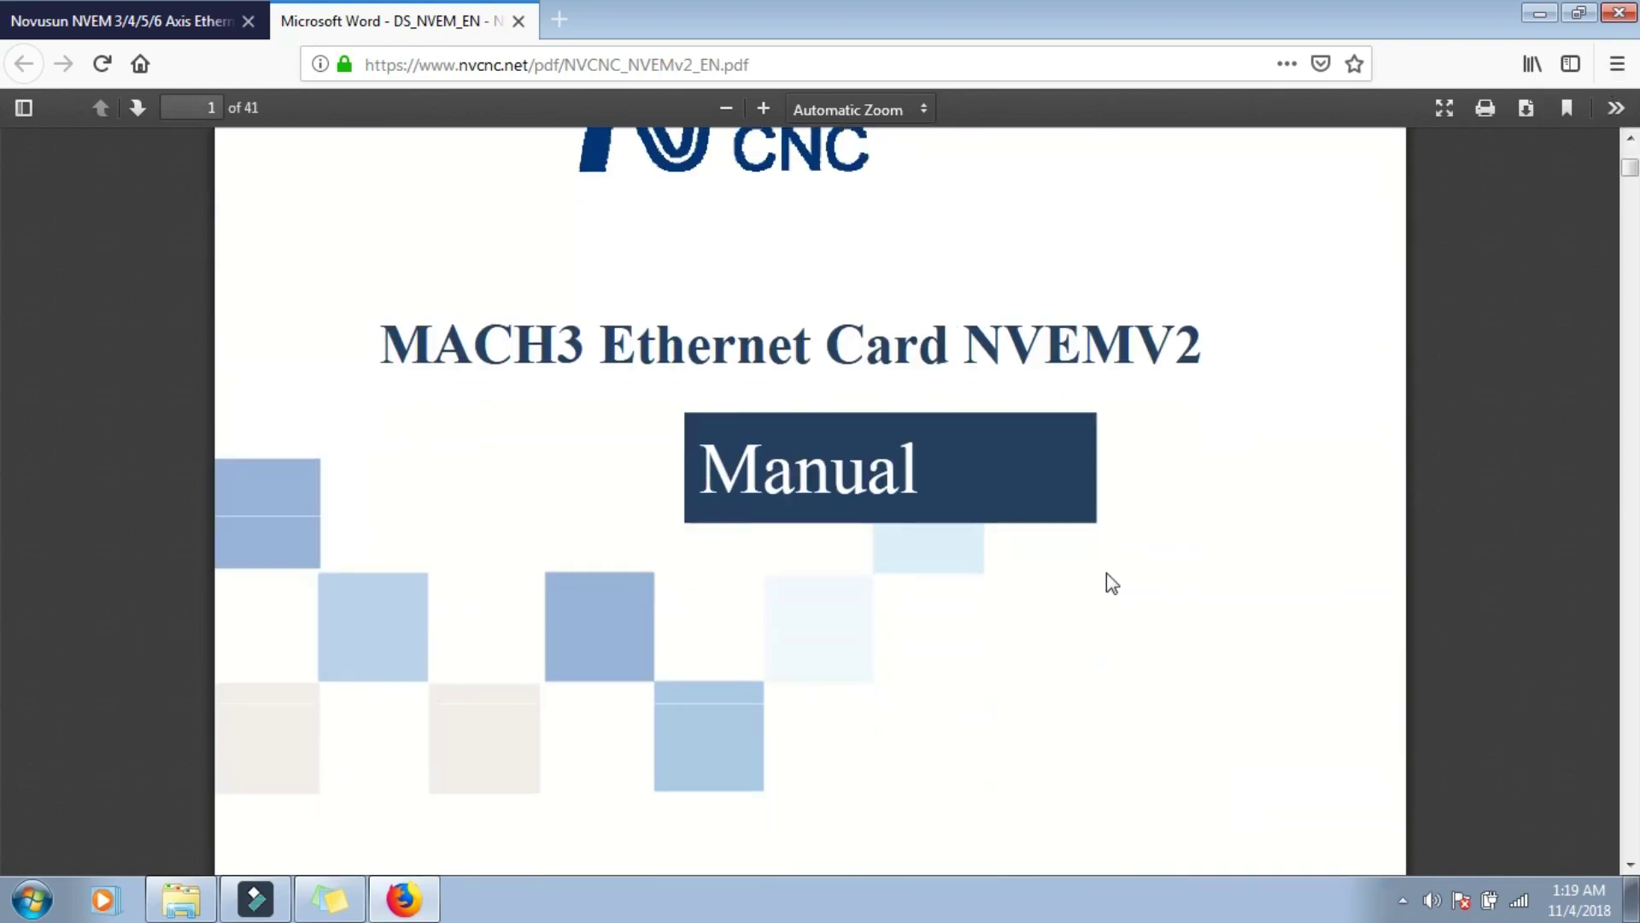
scroll(1110, 568, "up", 12)
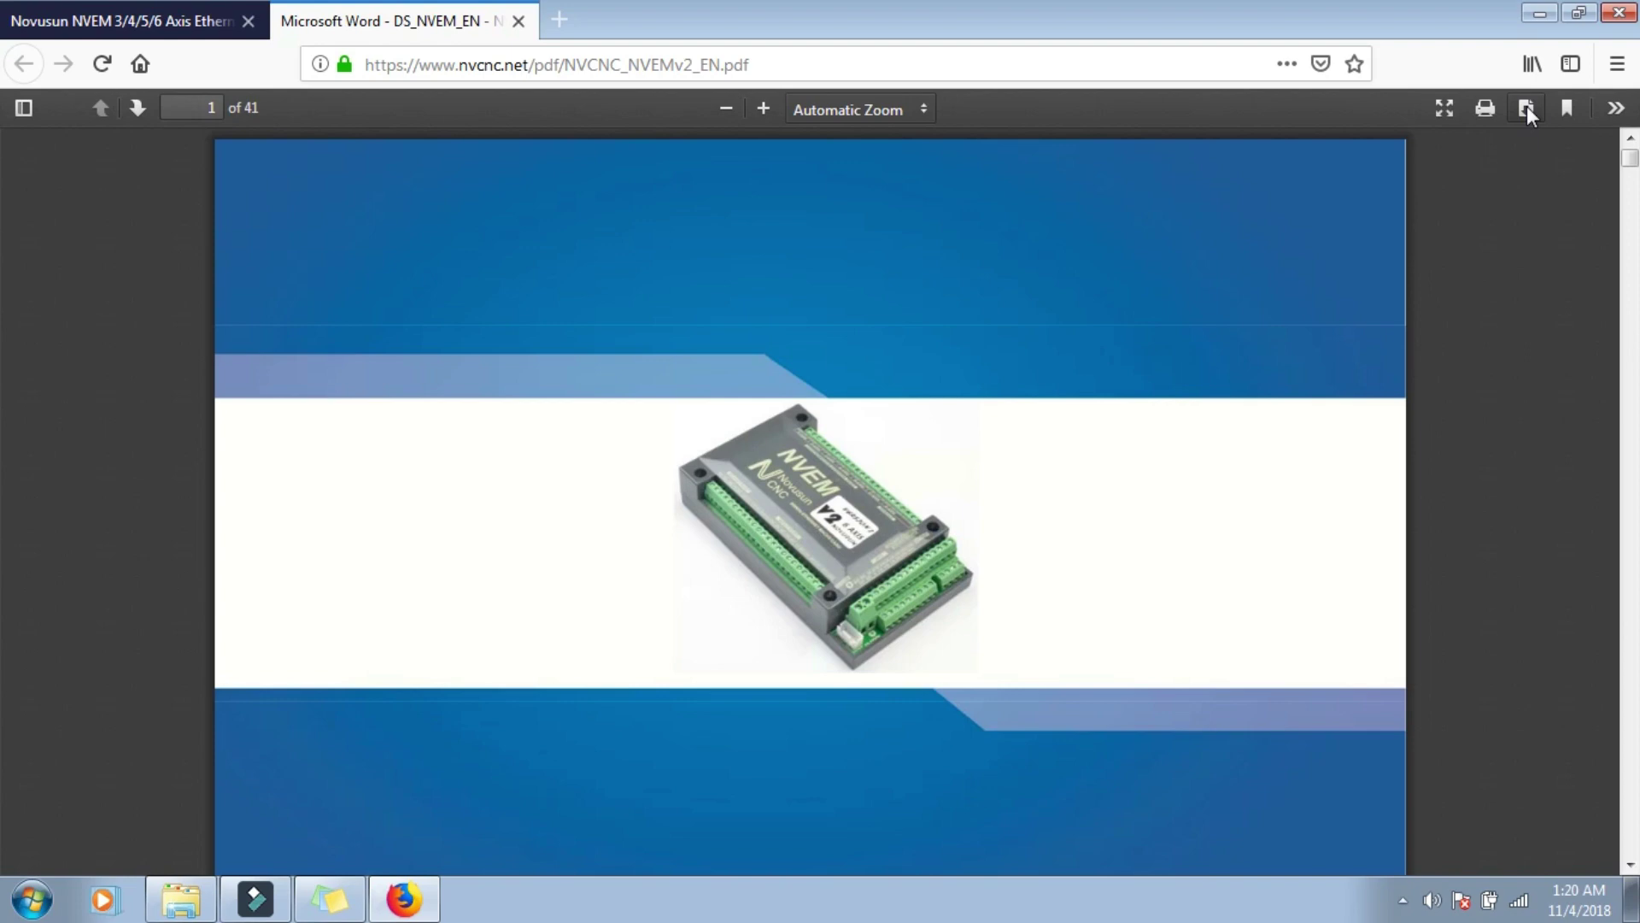
left_click(1524, 108)
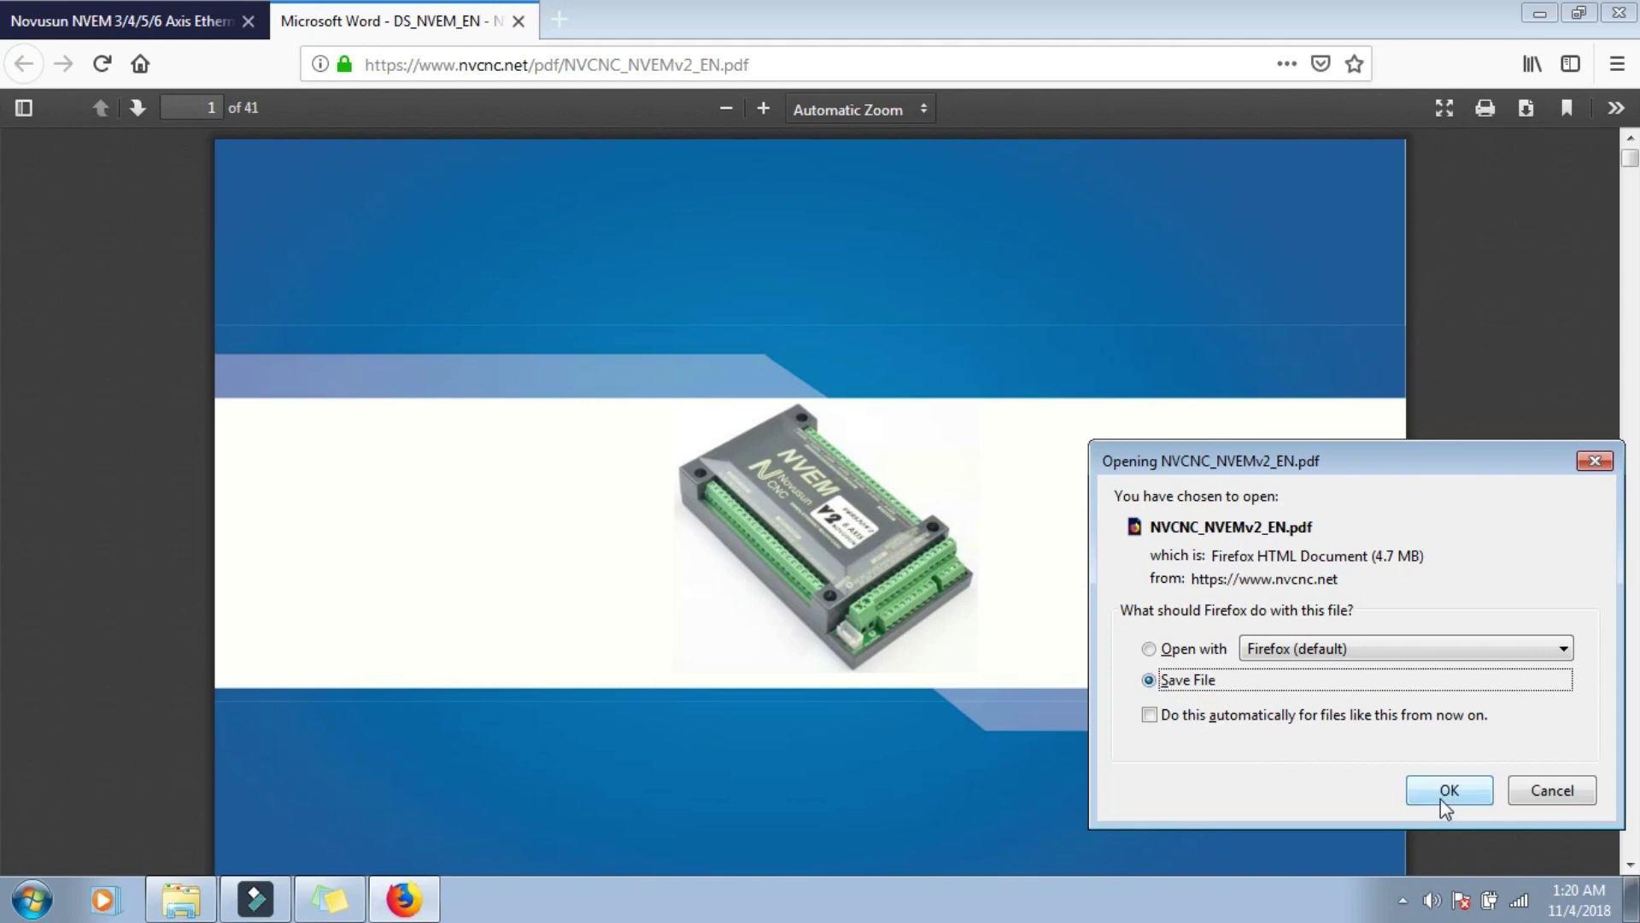
Step: Save NVCNC_NVEMv2_EN.pdf to the computer and close the manual tab
left_click(1451, 788)
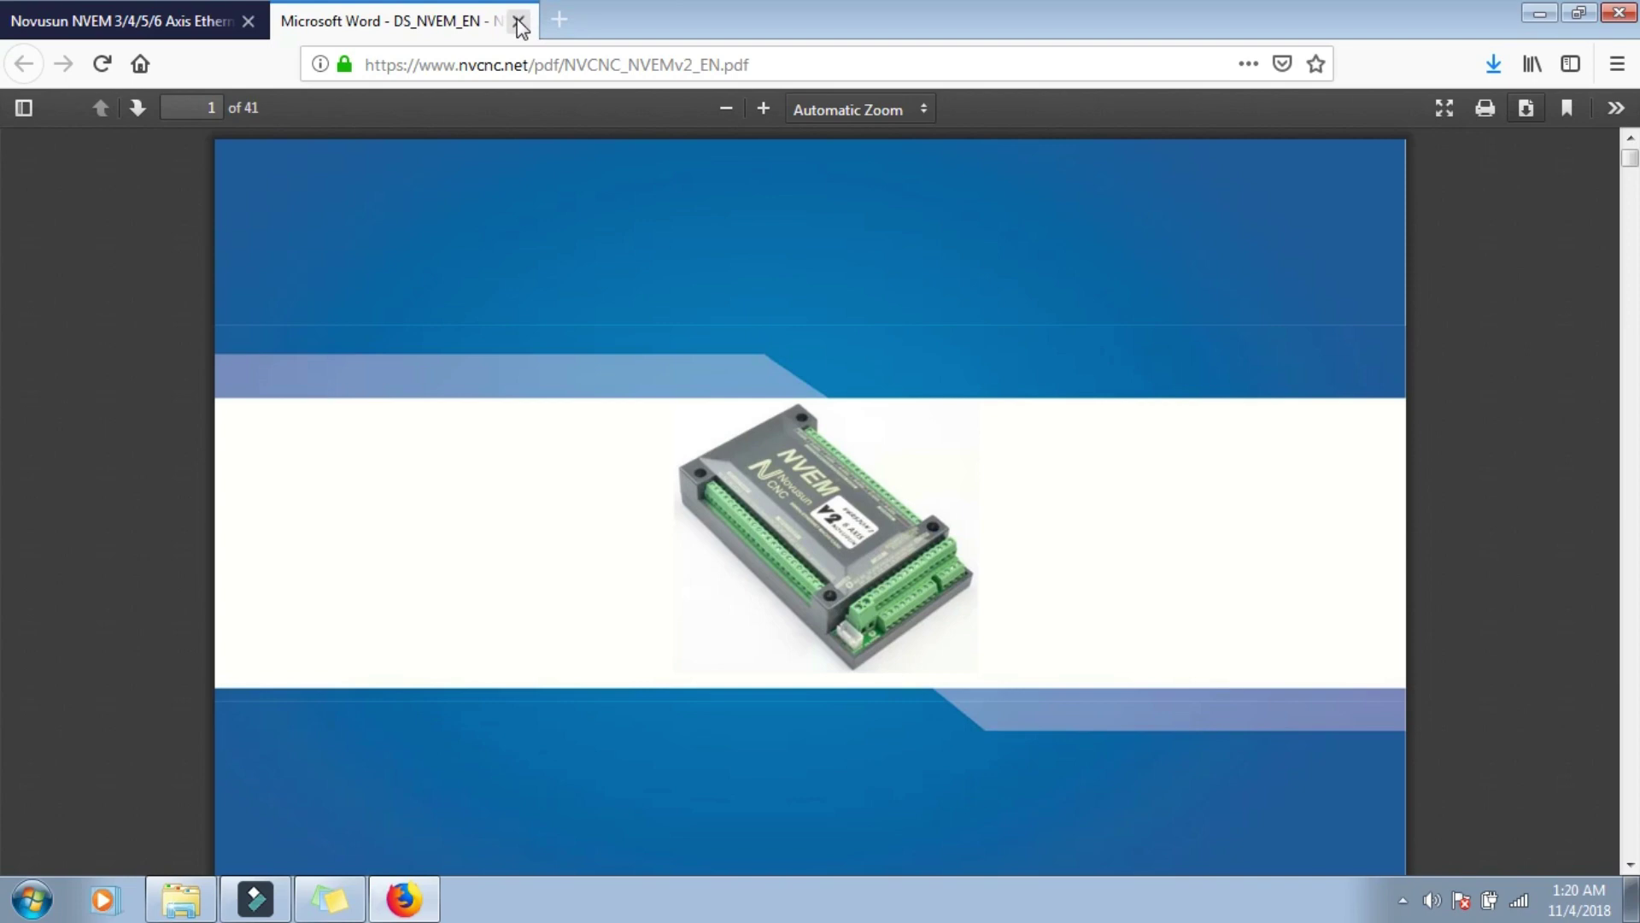
left_click(519, 23)
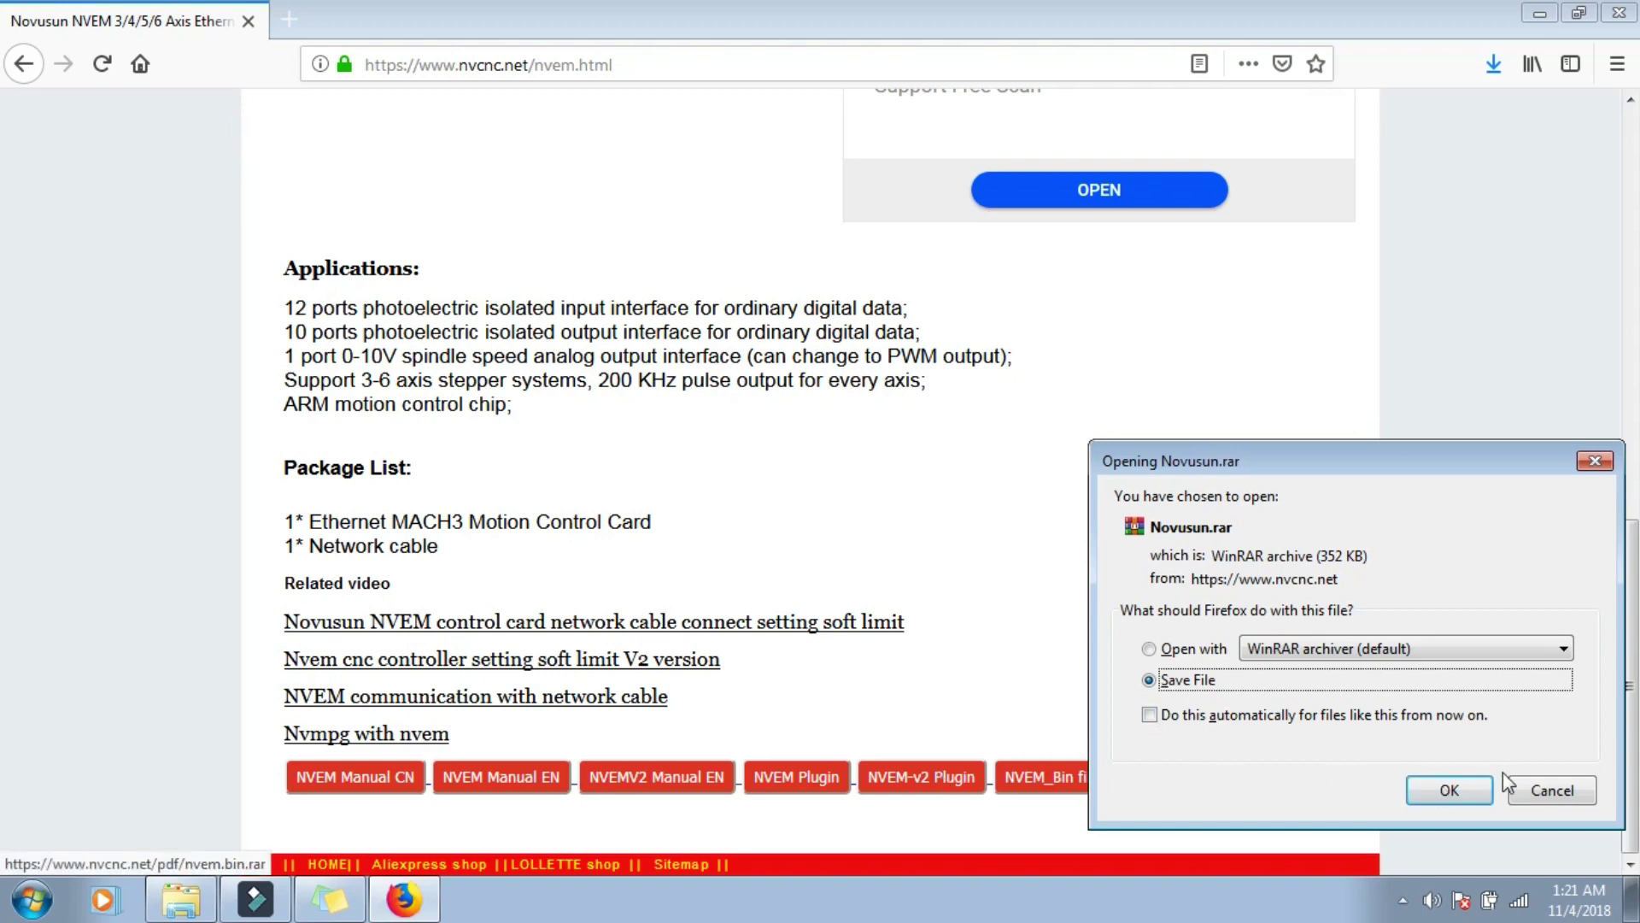
Step: Save the 352 KB Novusun.rar from 'NVEM-v2 Plugin', dismiss the leftover dialog, and close Firefox
left_click(921, 777)
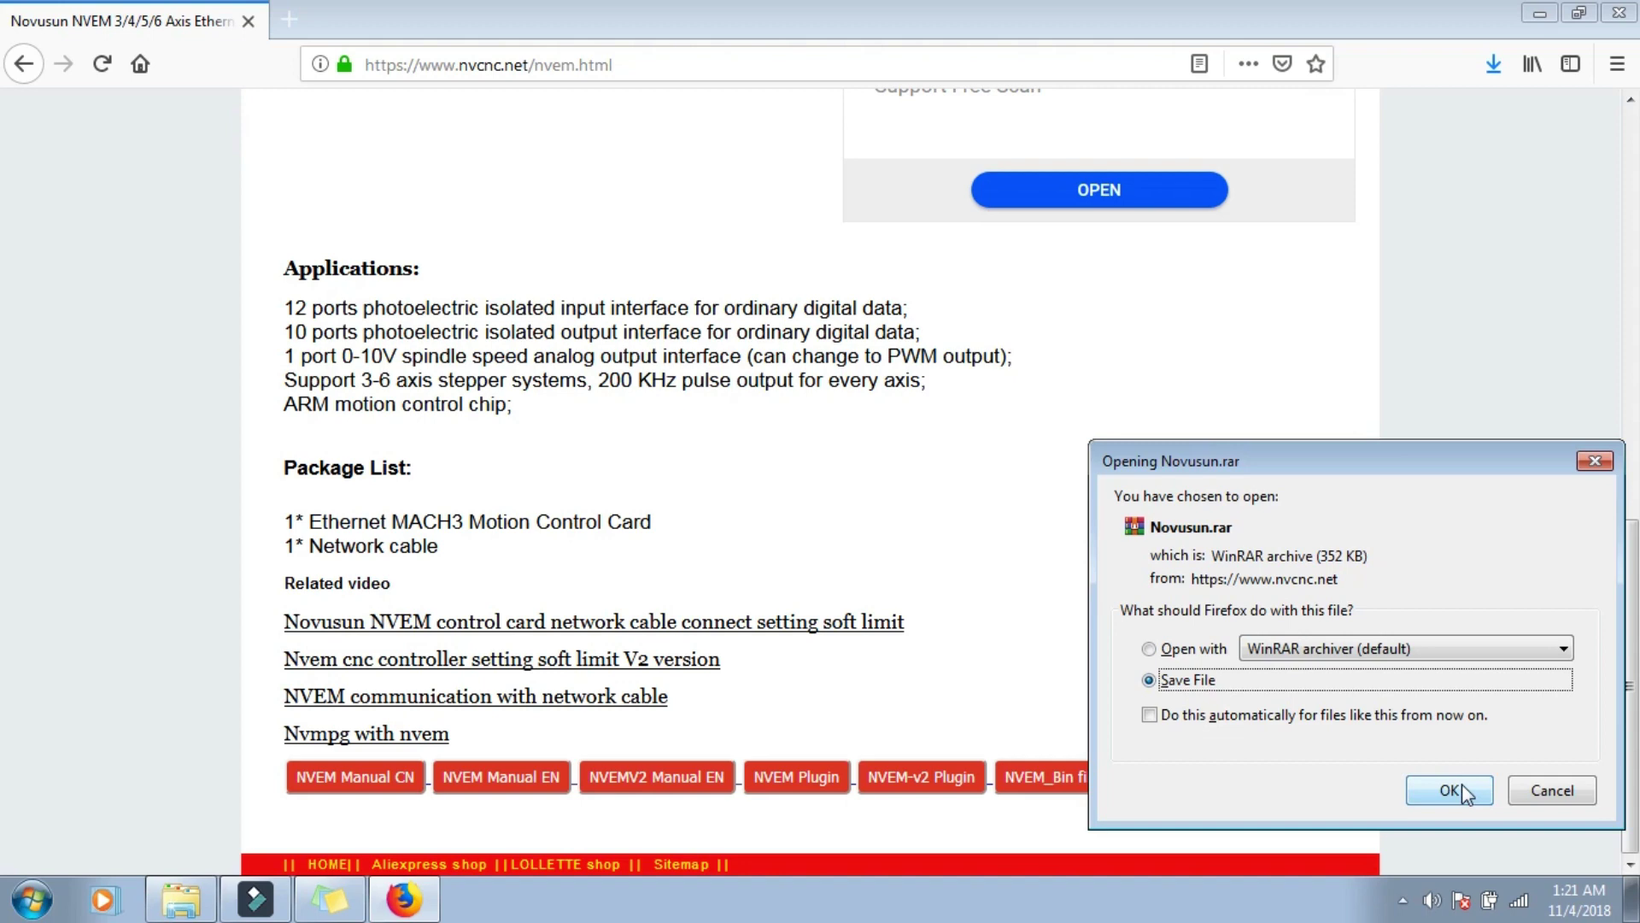
left_click(1461, 784)
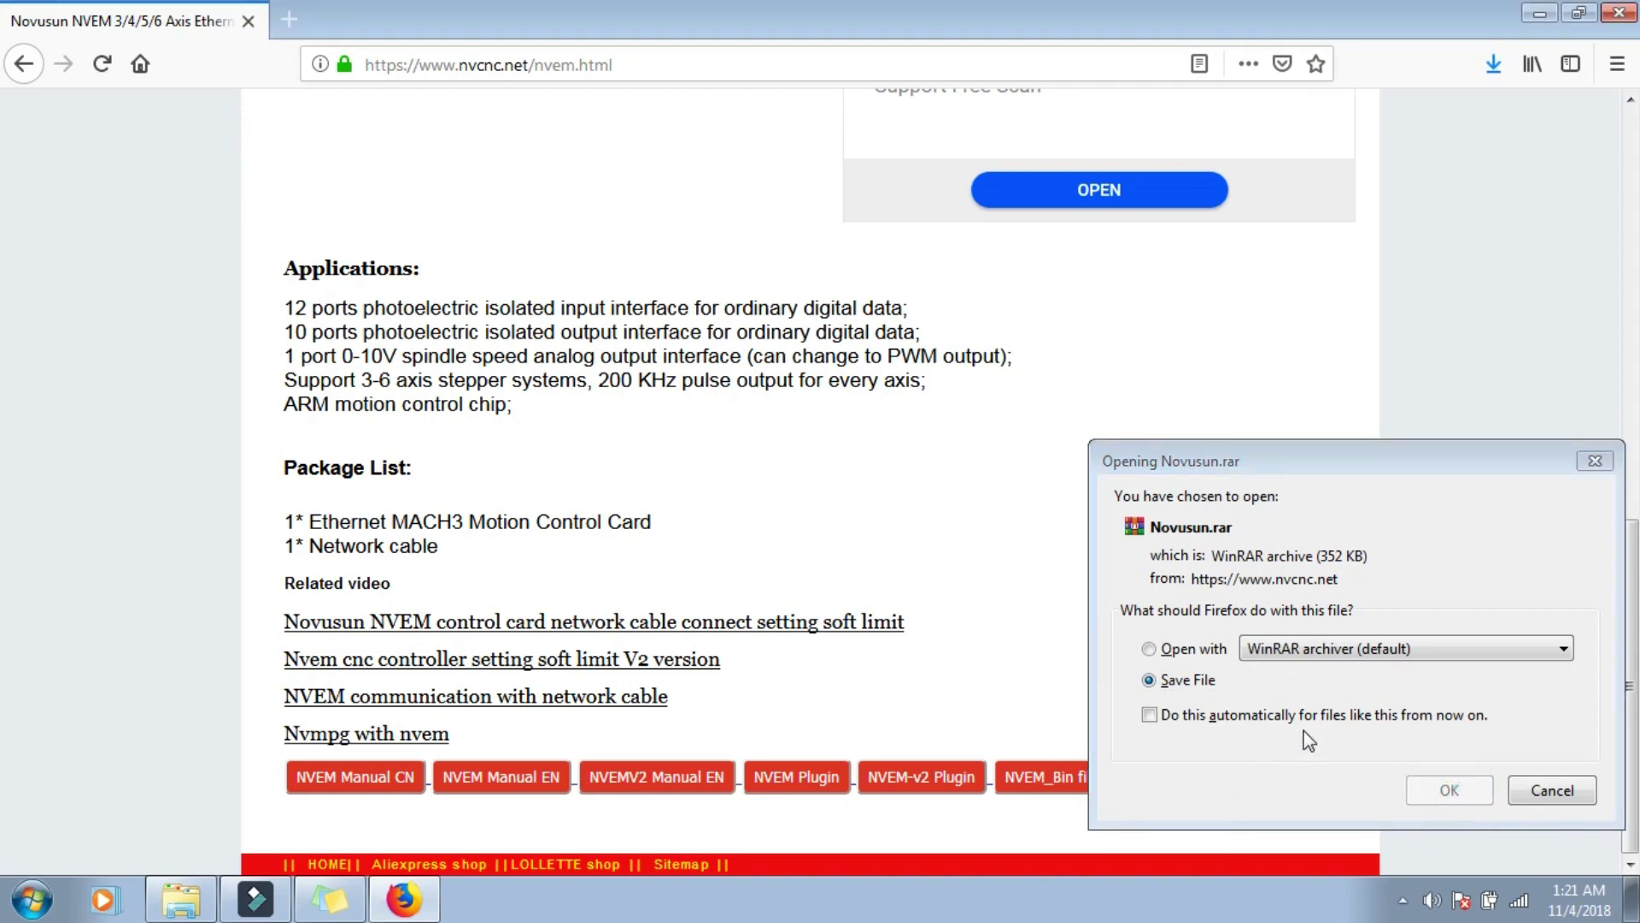
left_click(1595, 463)
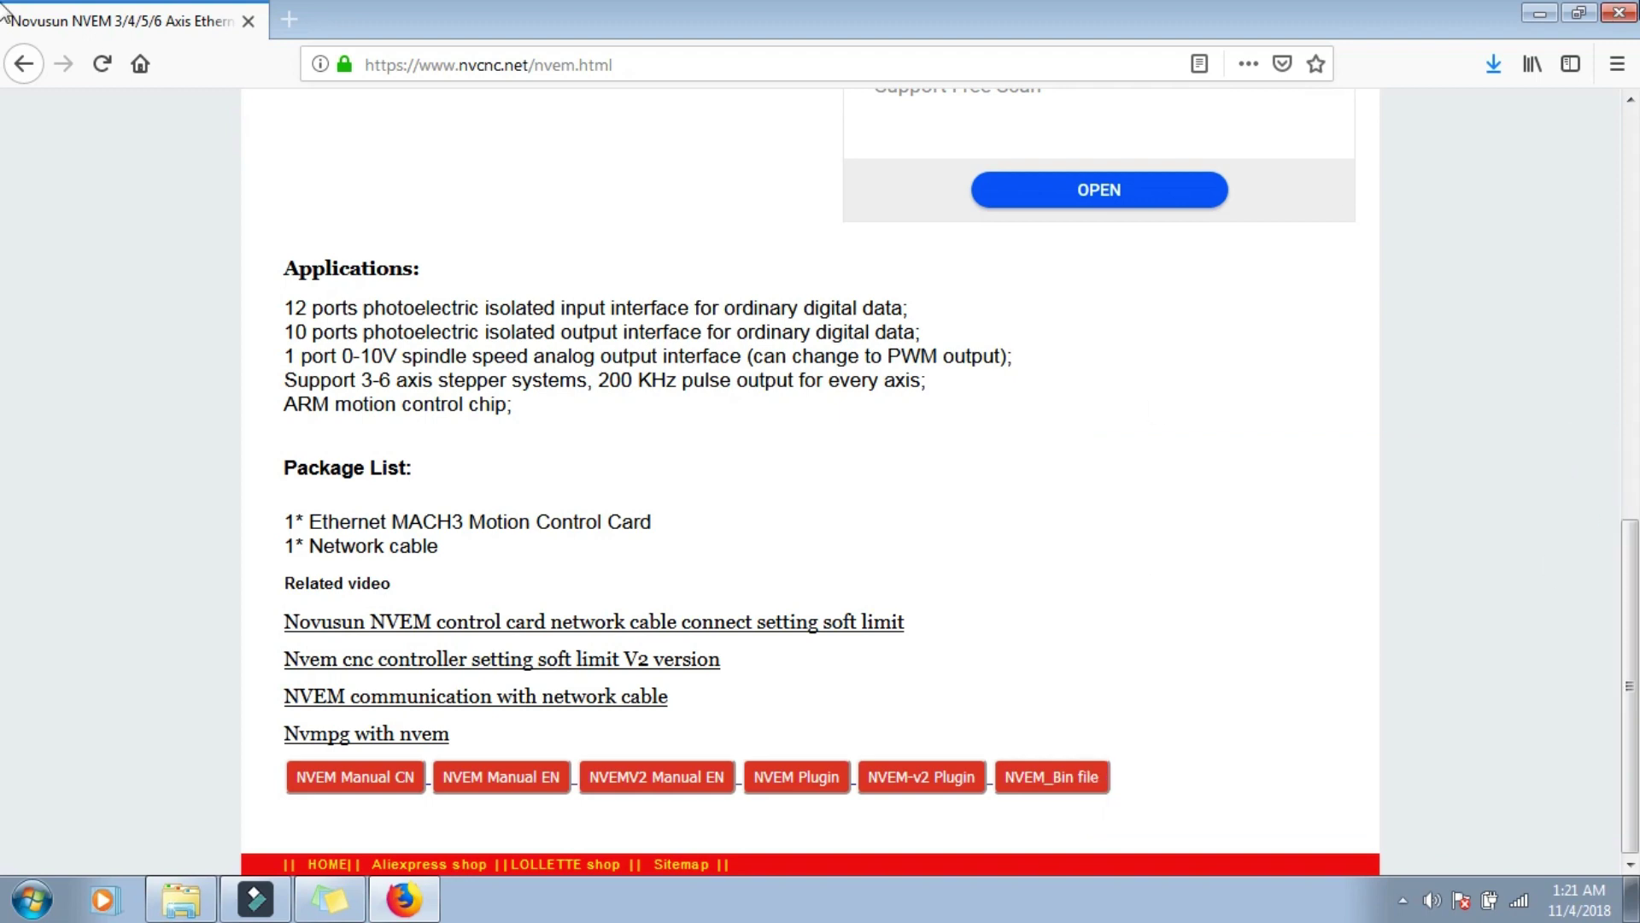
left_click(1620, 15)
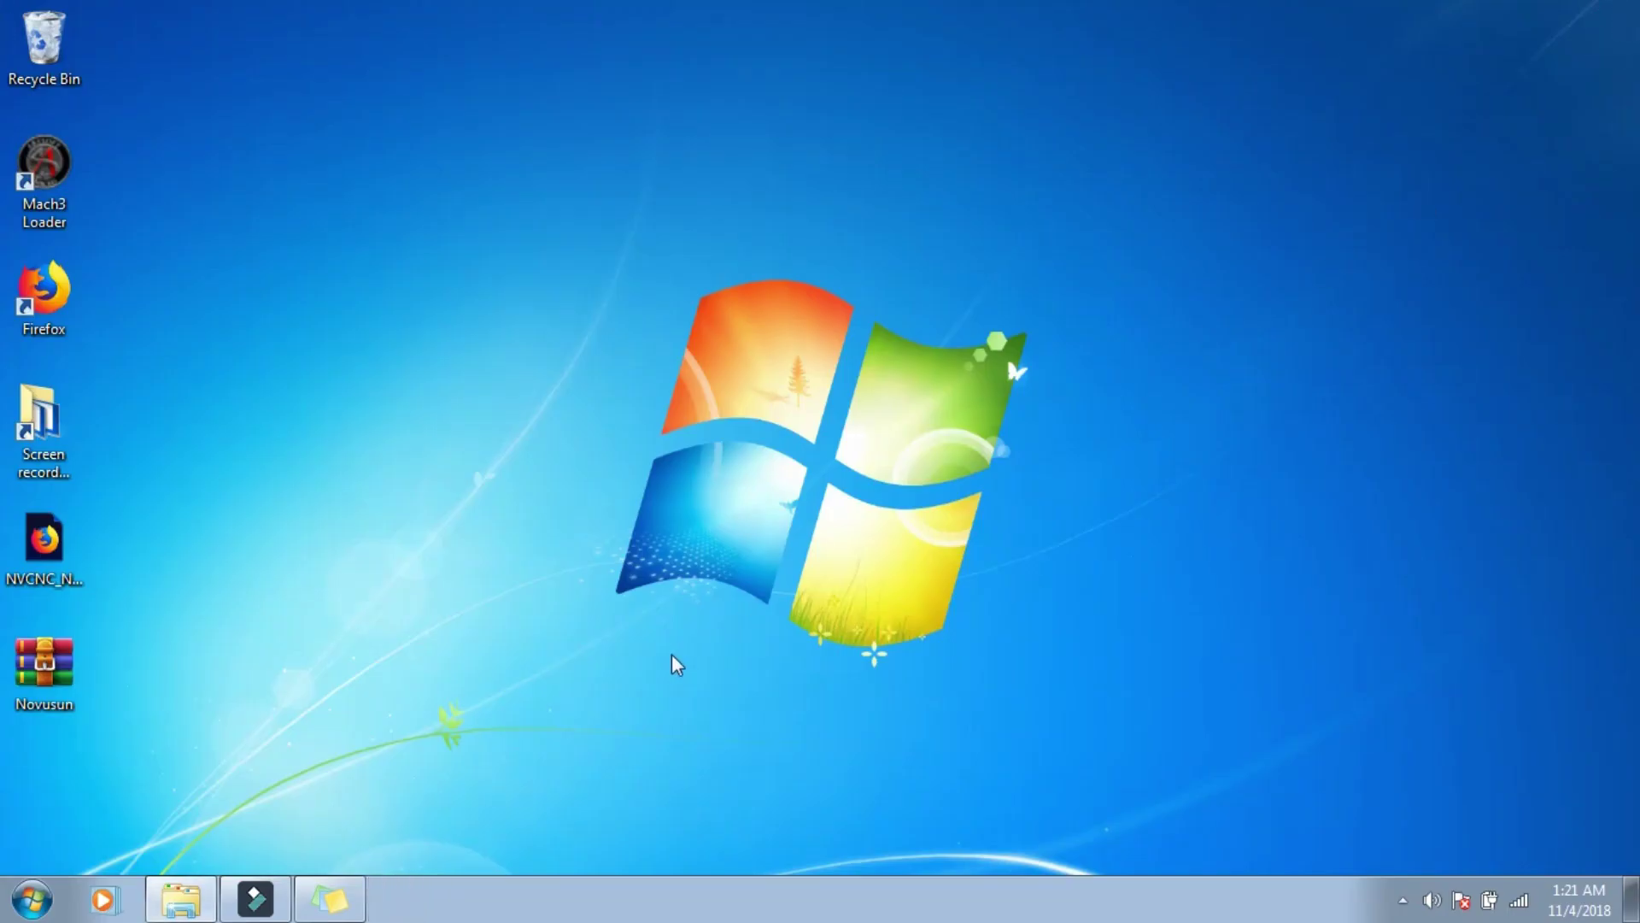
Step: Open Novusun.rar in WinRAR, drag Novusun.dll onto the desktop, and close the archive
double_click(45, 665)
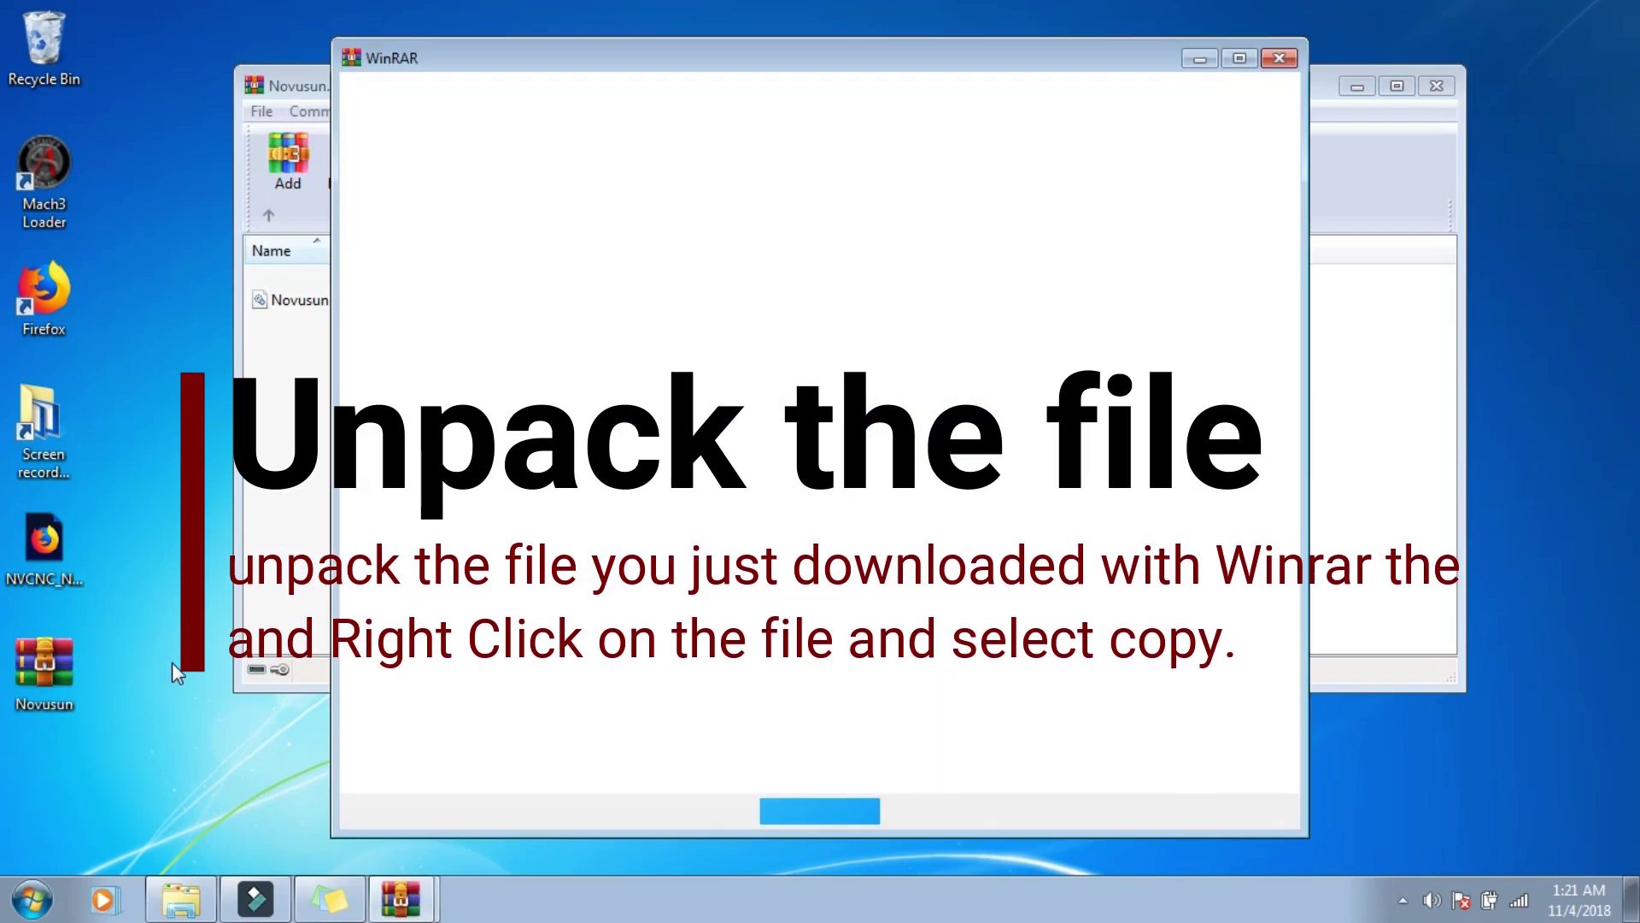
left_click(1281, 60)
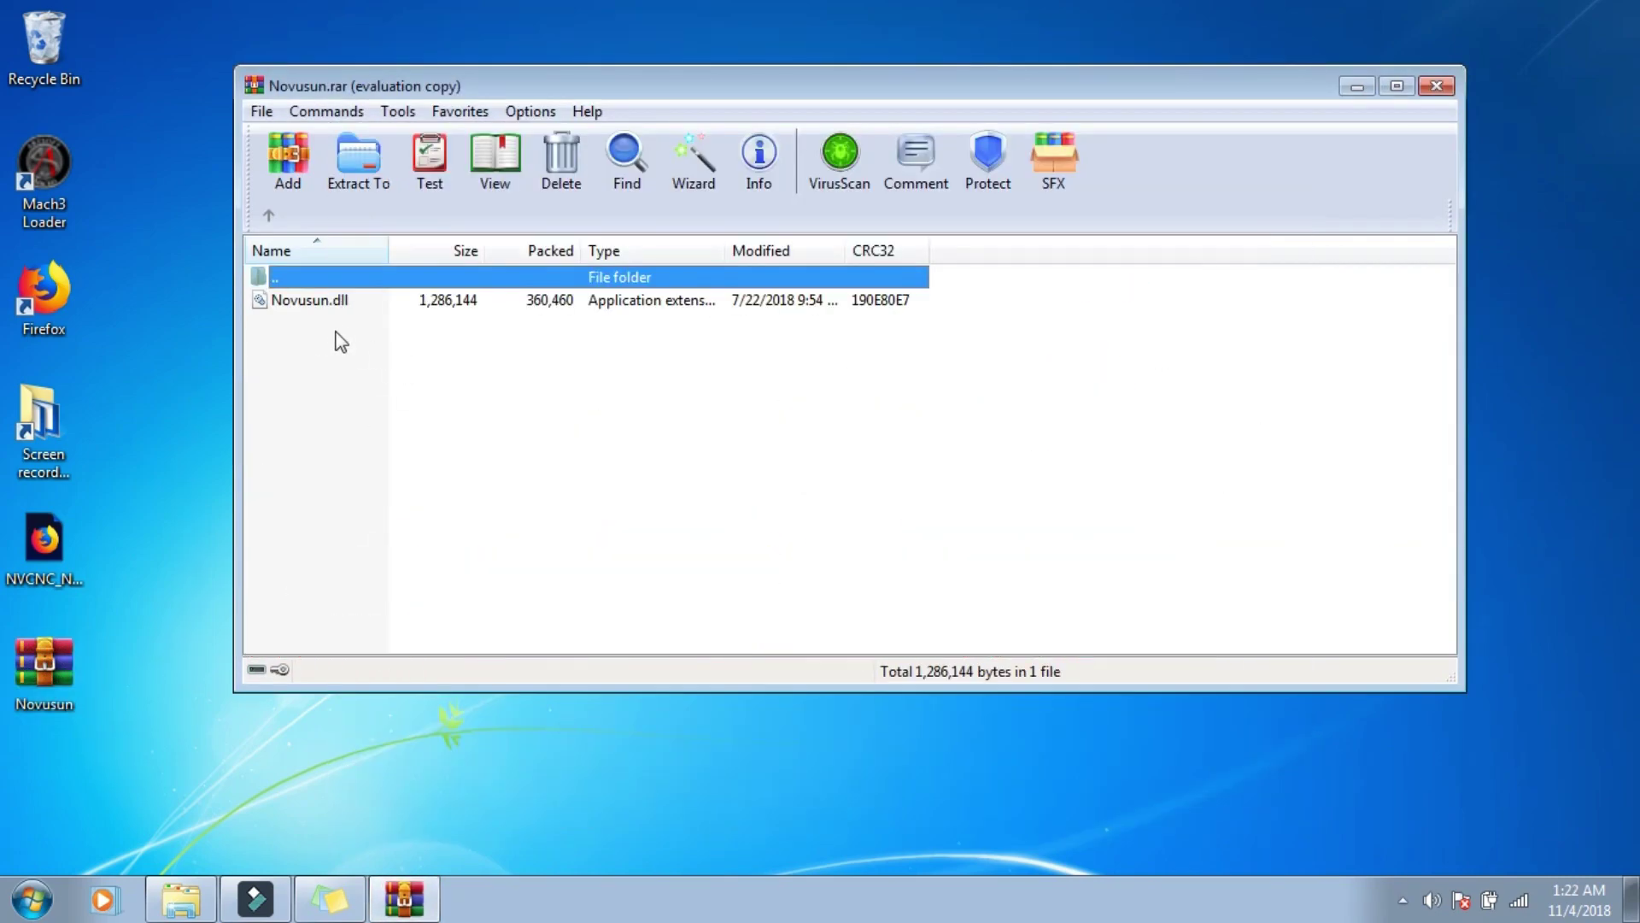
left_click(332, 301)
left_click(312, 301)
left_click_drag(313, 301, 133, 347)
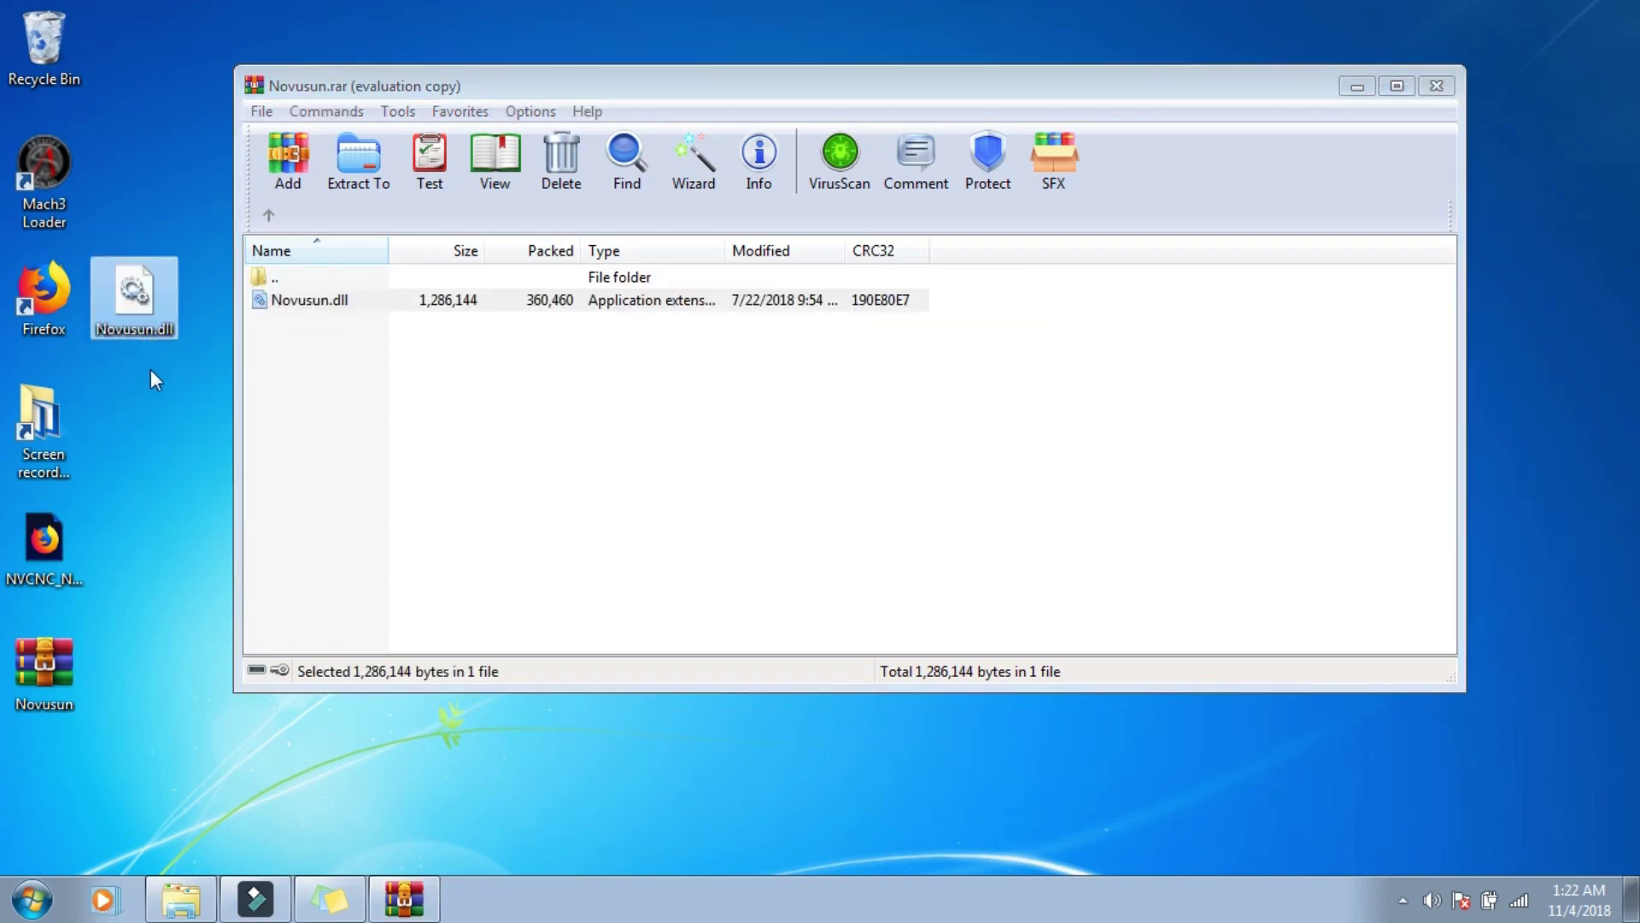
left_click(1447, 94)
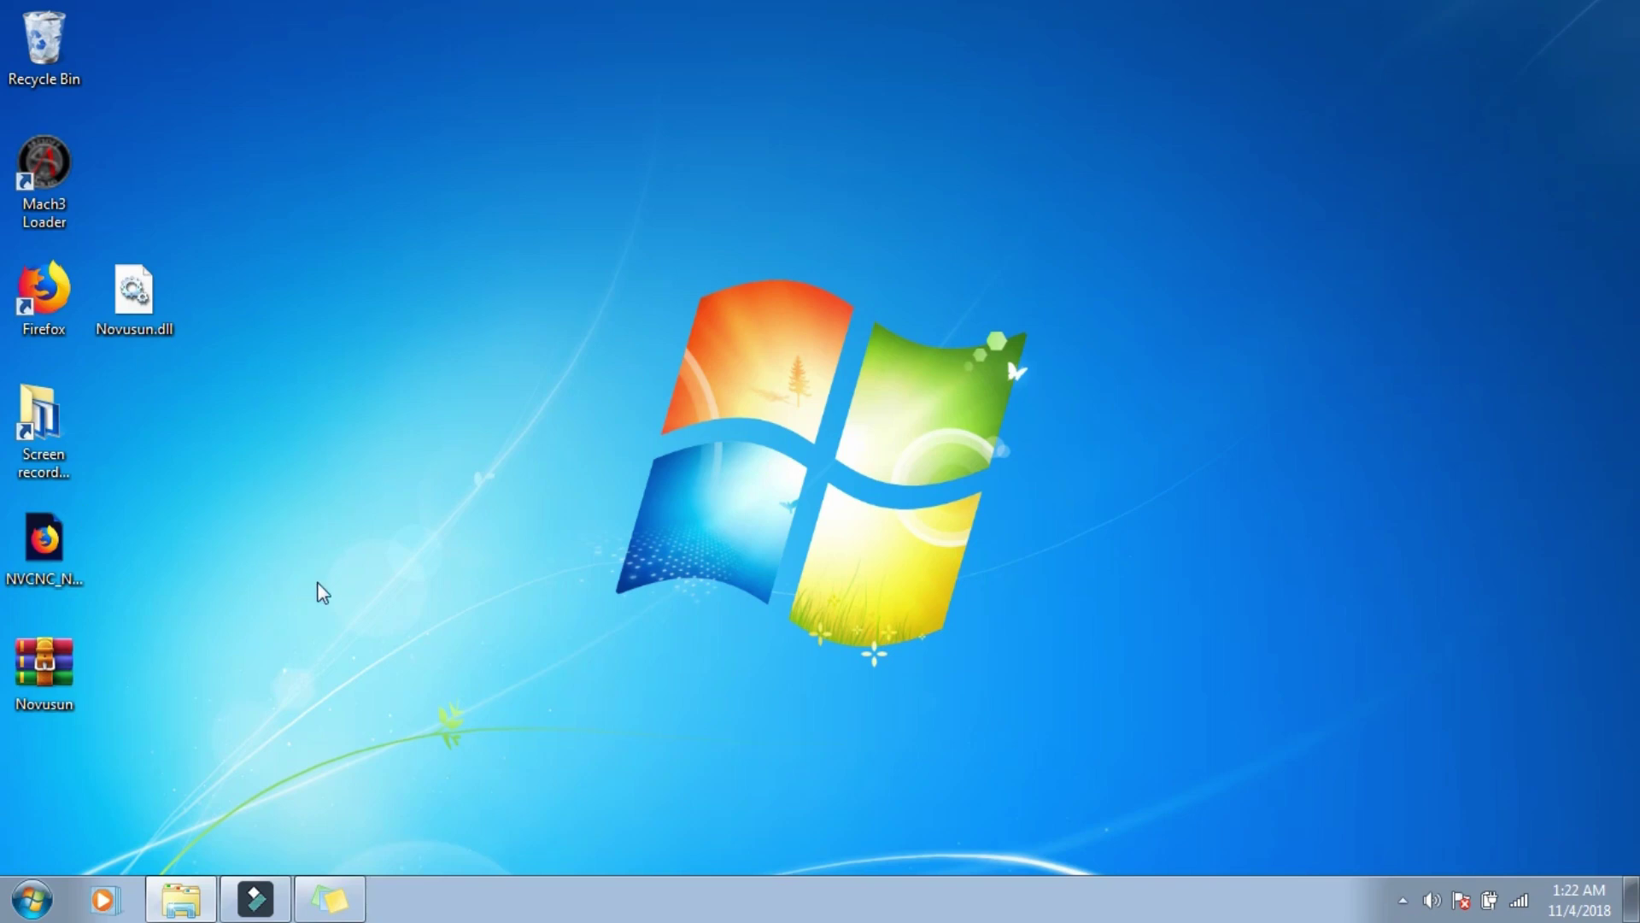
Step: Browse to C:\Mach3\PlugIns in Windows Explorer
left_click(181, 900)
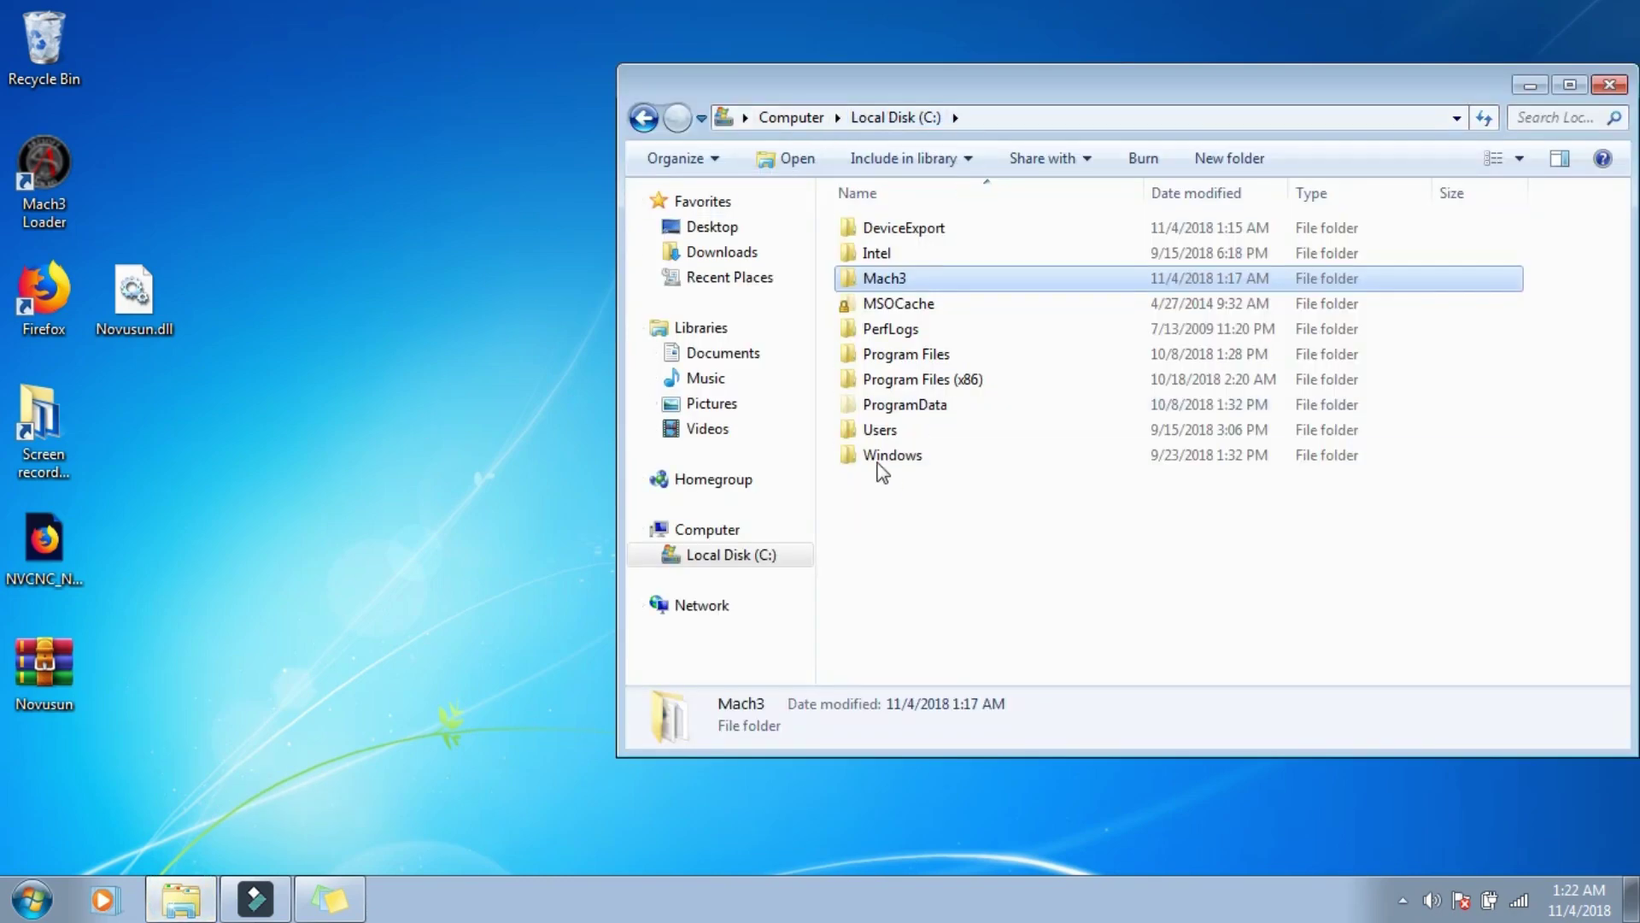
double_click(889, 278)
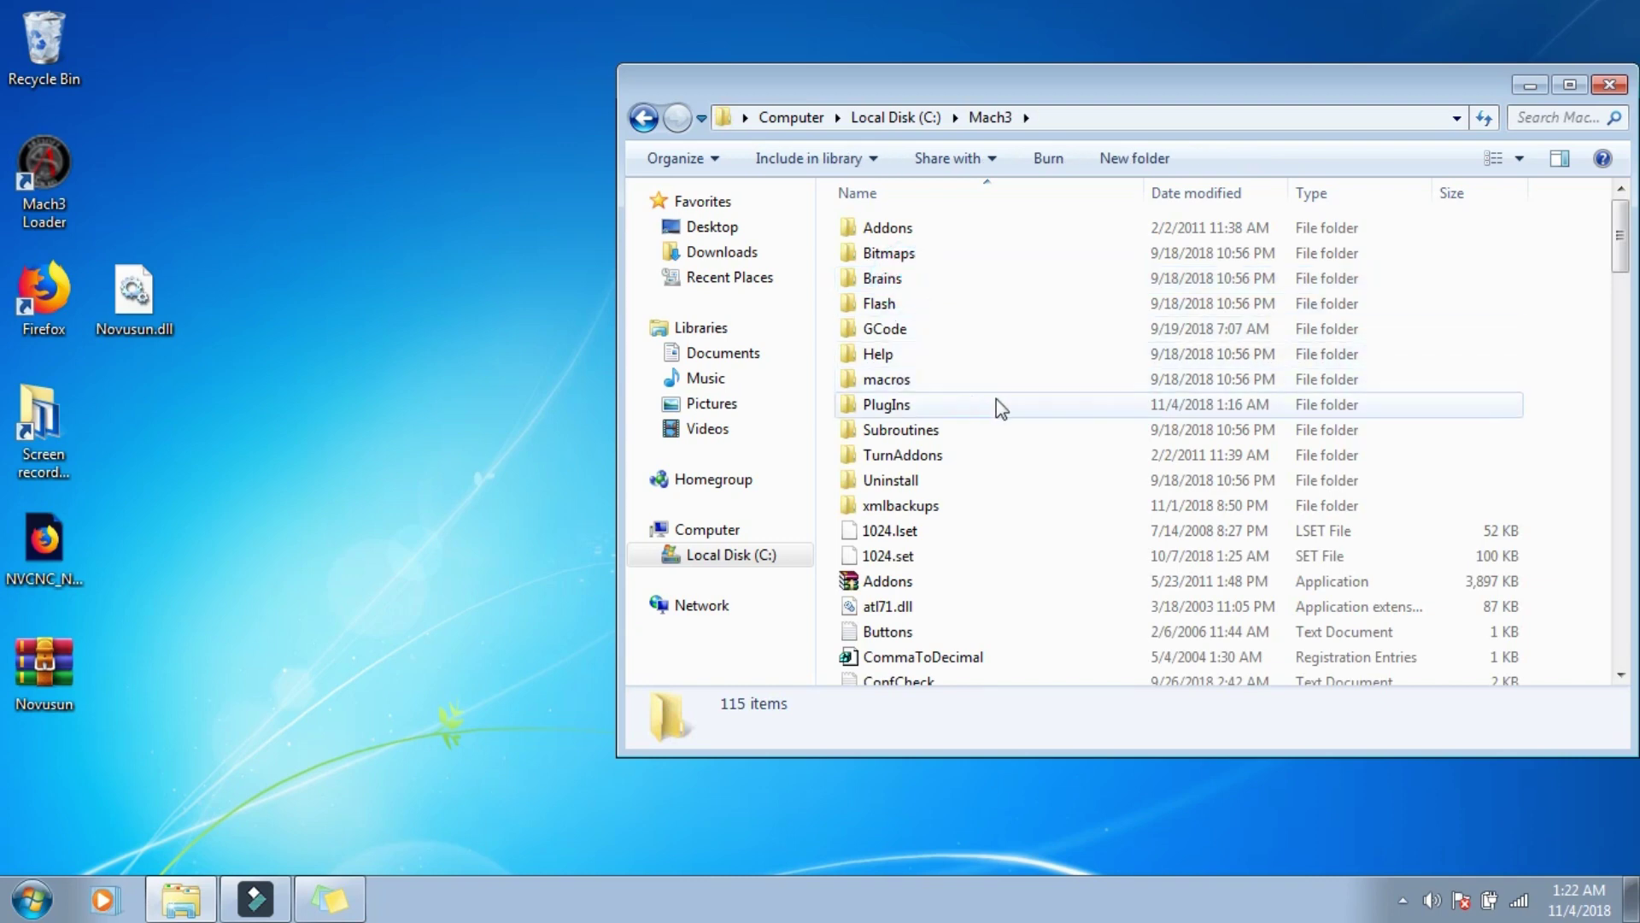
double_click(901, 412)
Step: Copy Novusun.dll from the desktop and paste it into the PlugIns folder
right_click(130, 299)
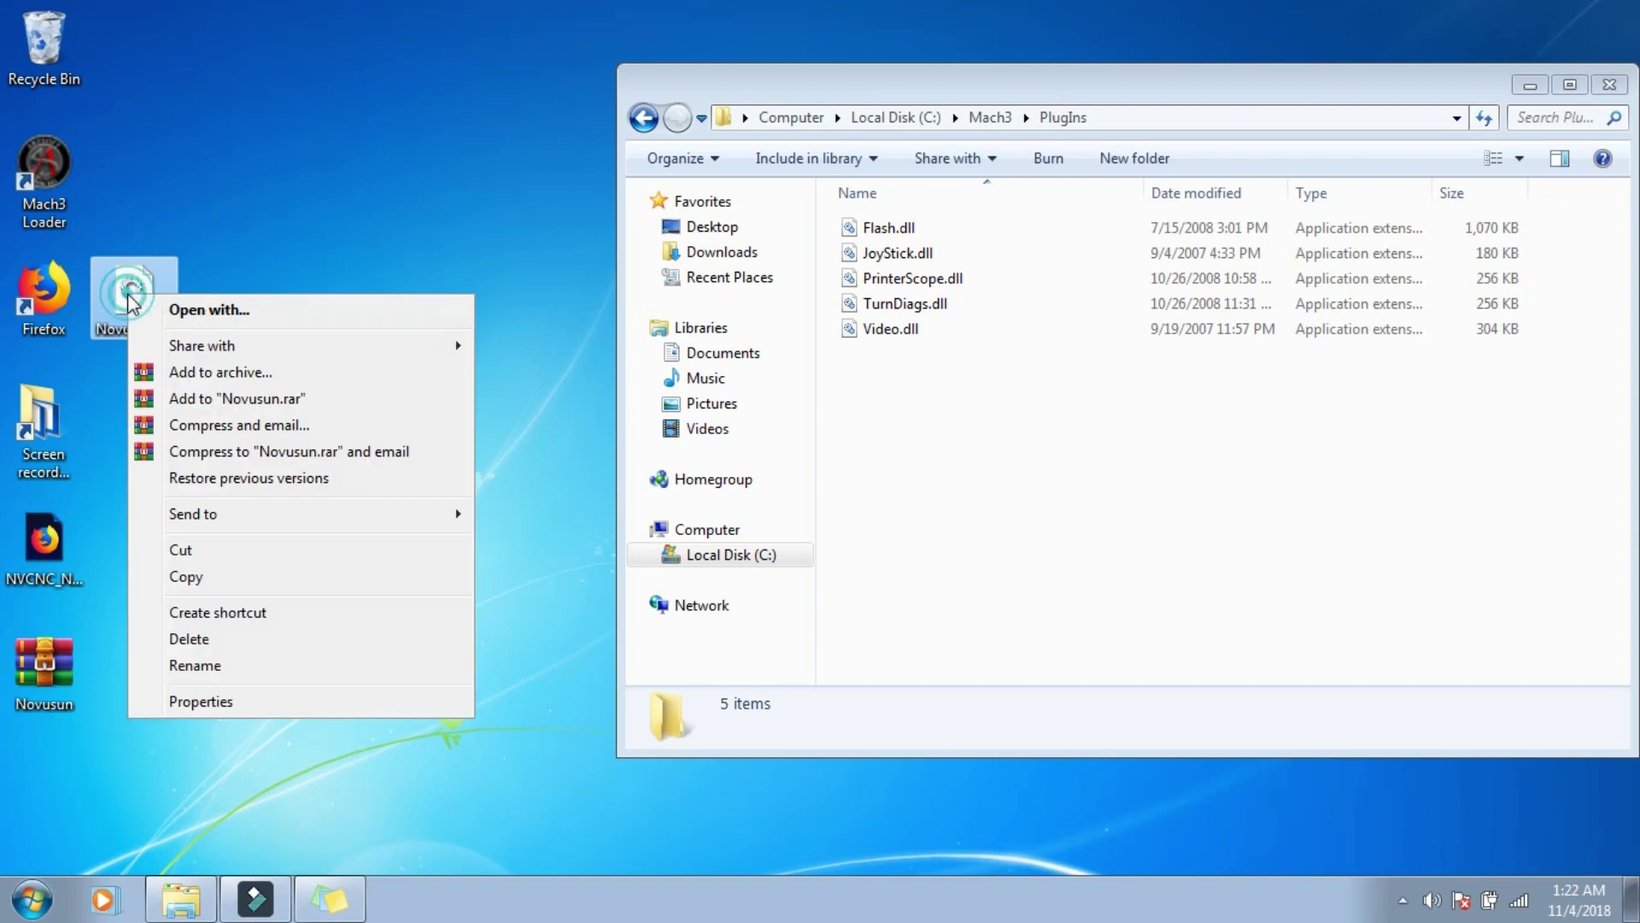
left_click(187, 579)
left_click(924, 448)
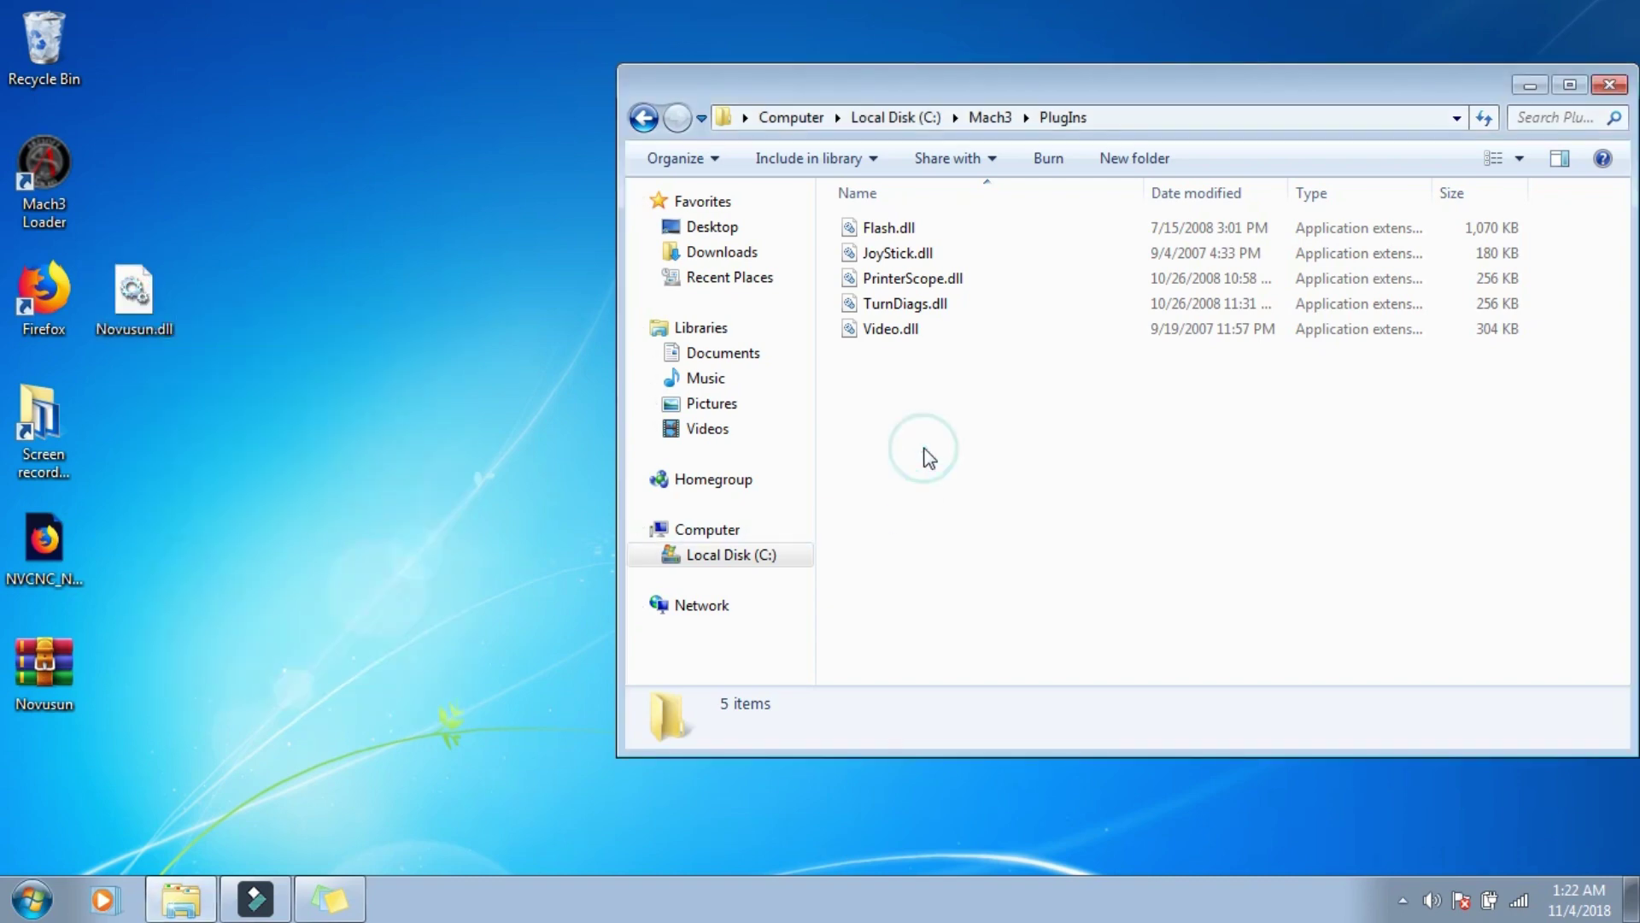
right_click(971, 432)
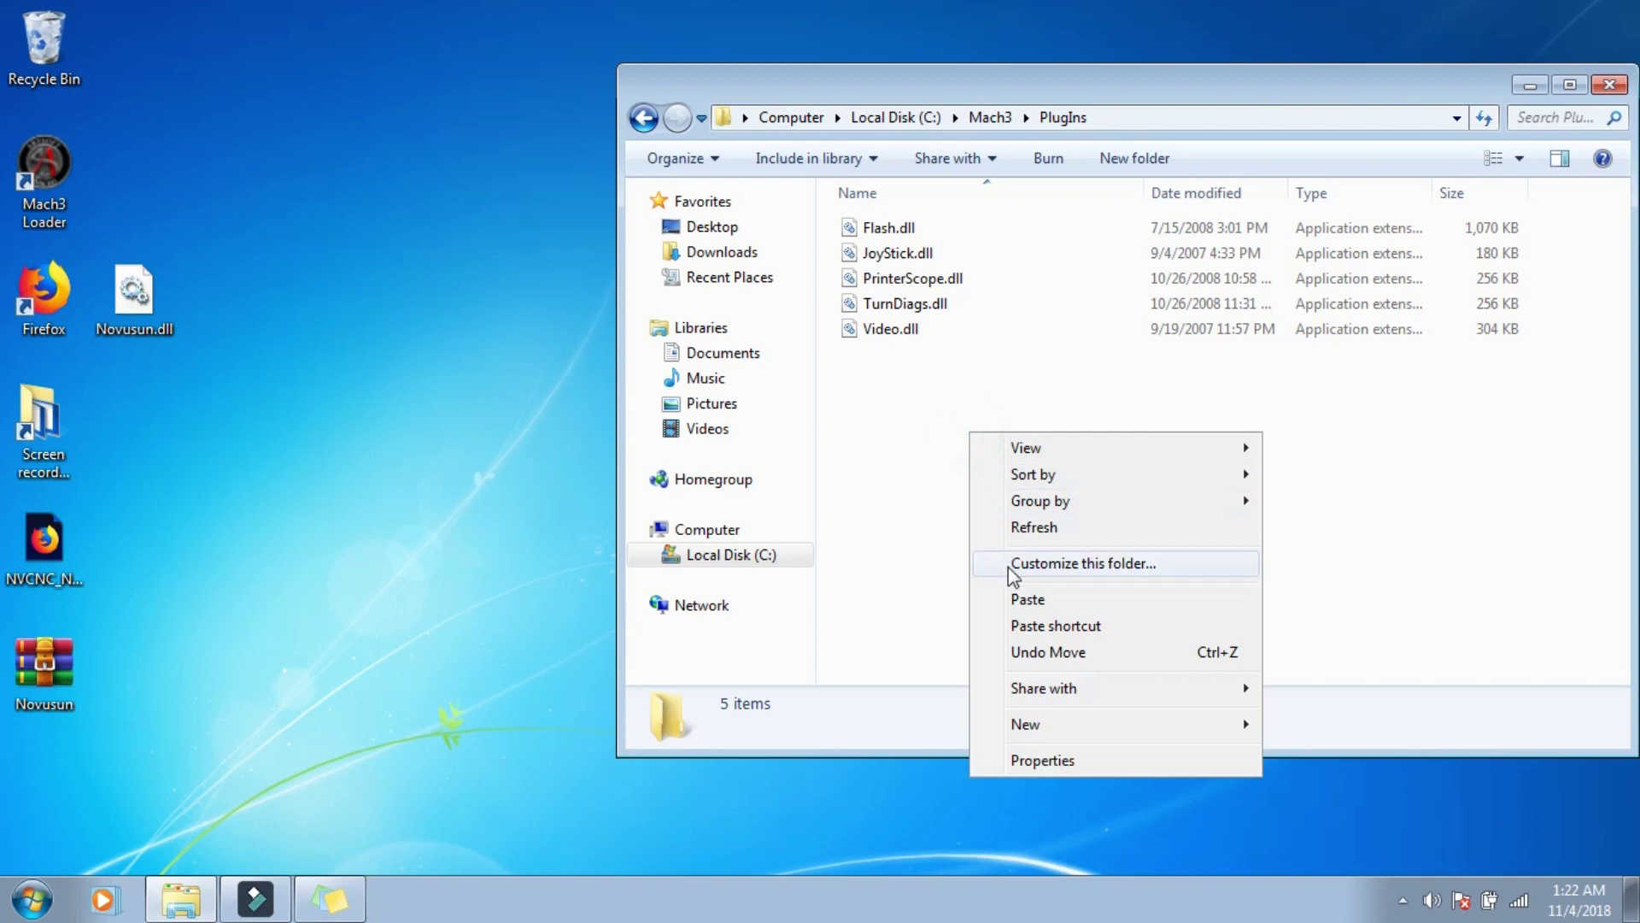
left_click(1048, 603)
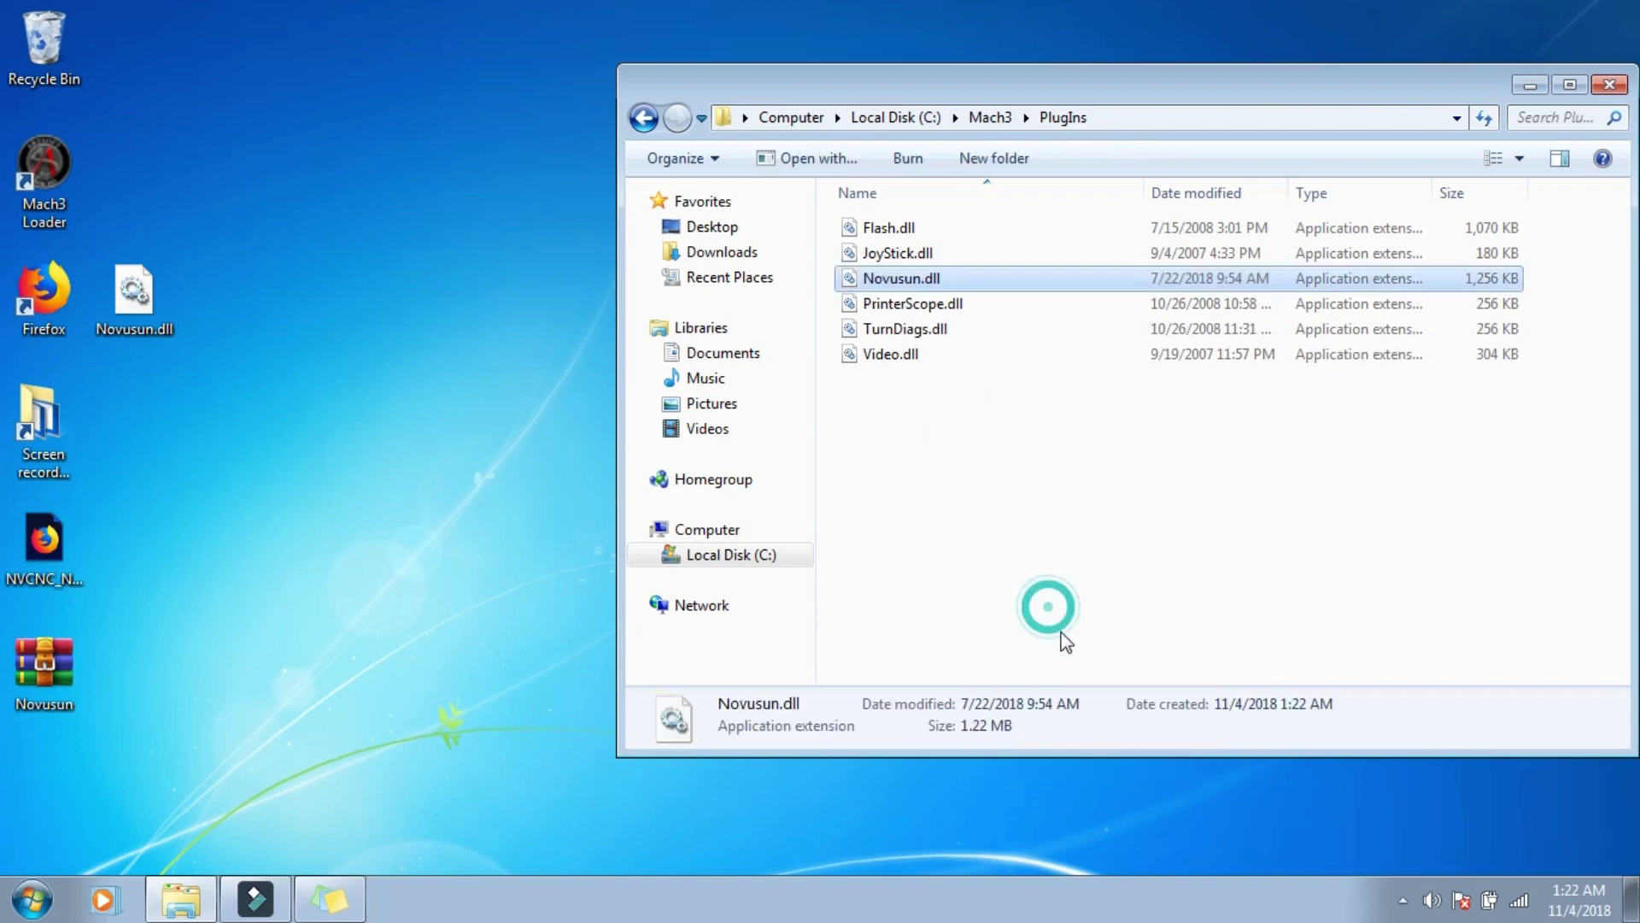
Step: Return to C:\Mach3, sort the files by name, and paste another copy of Novusun.dll there
left_click(645, 118)
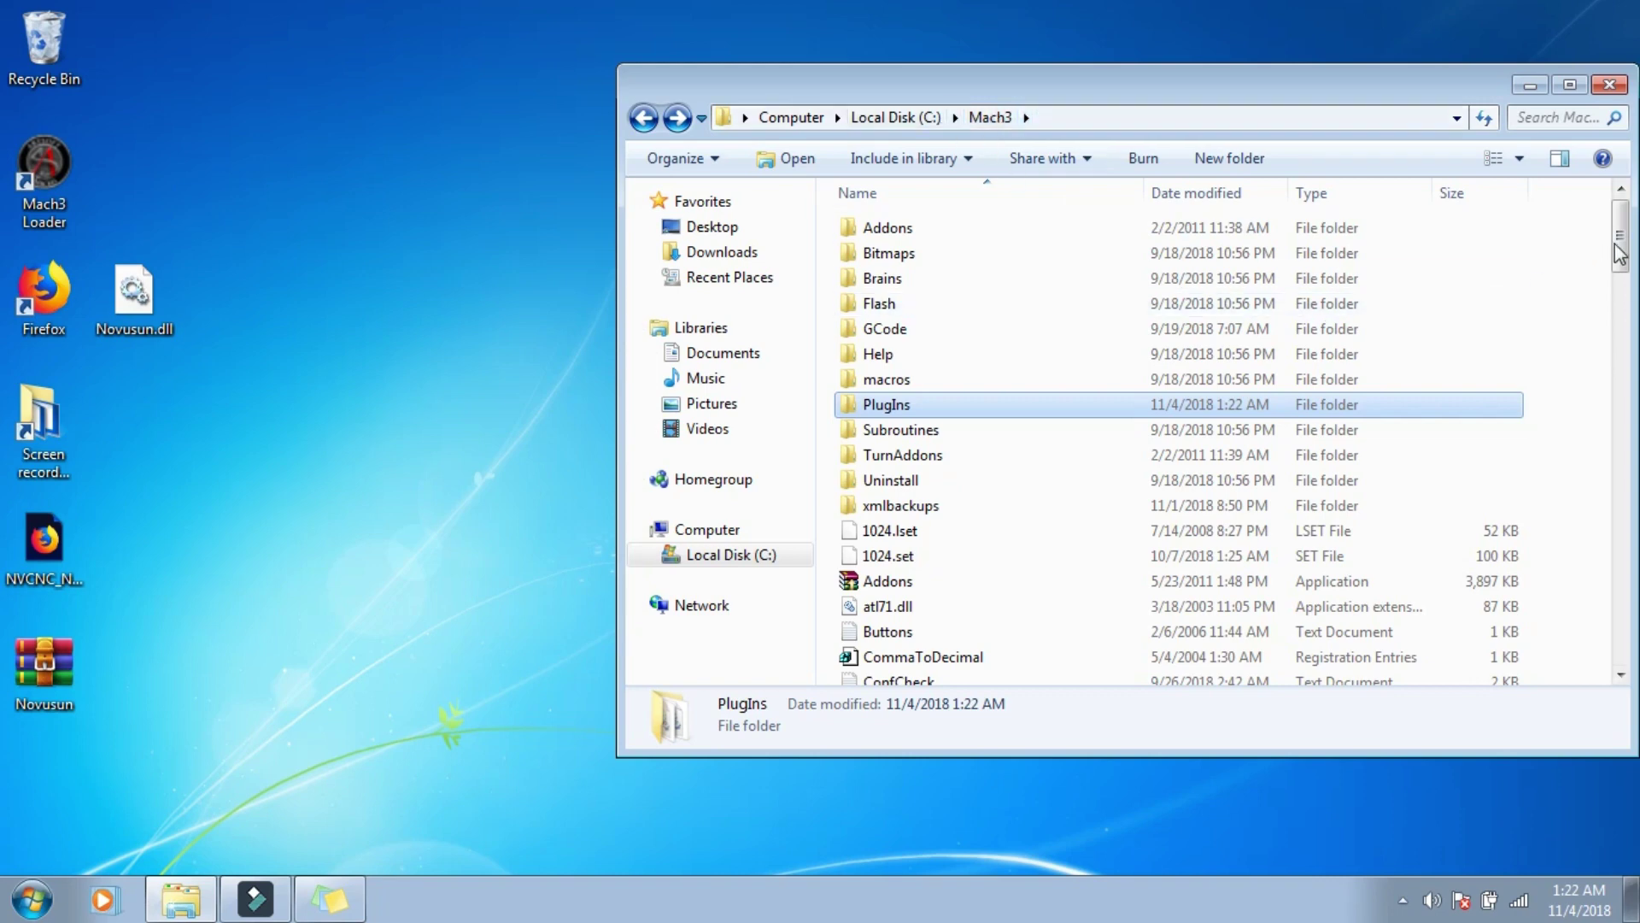
left_click_drag(1621, 259, 1622, 350)
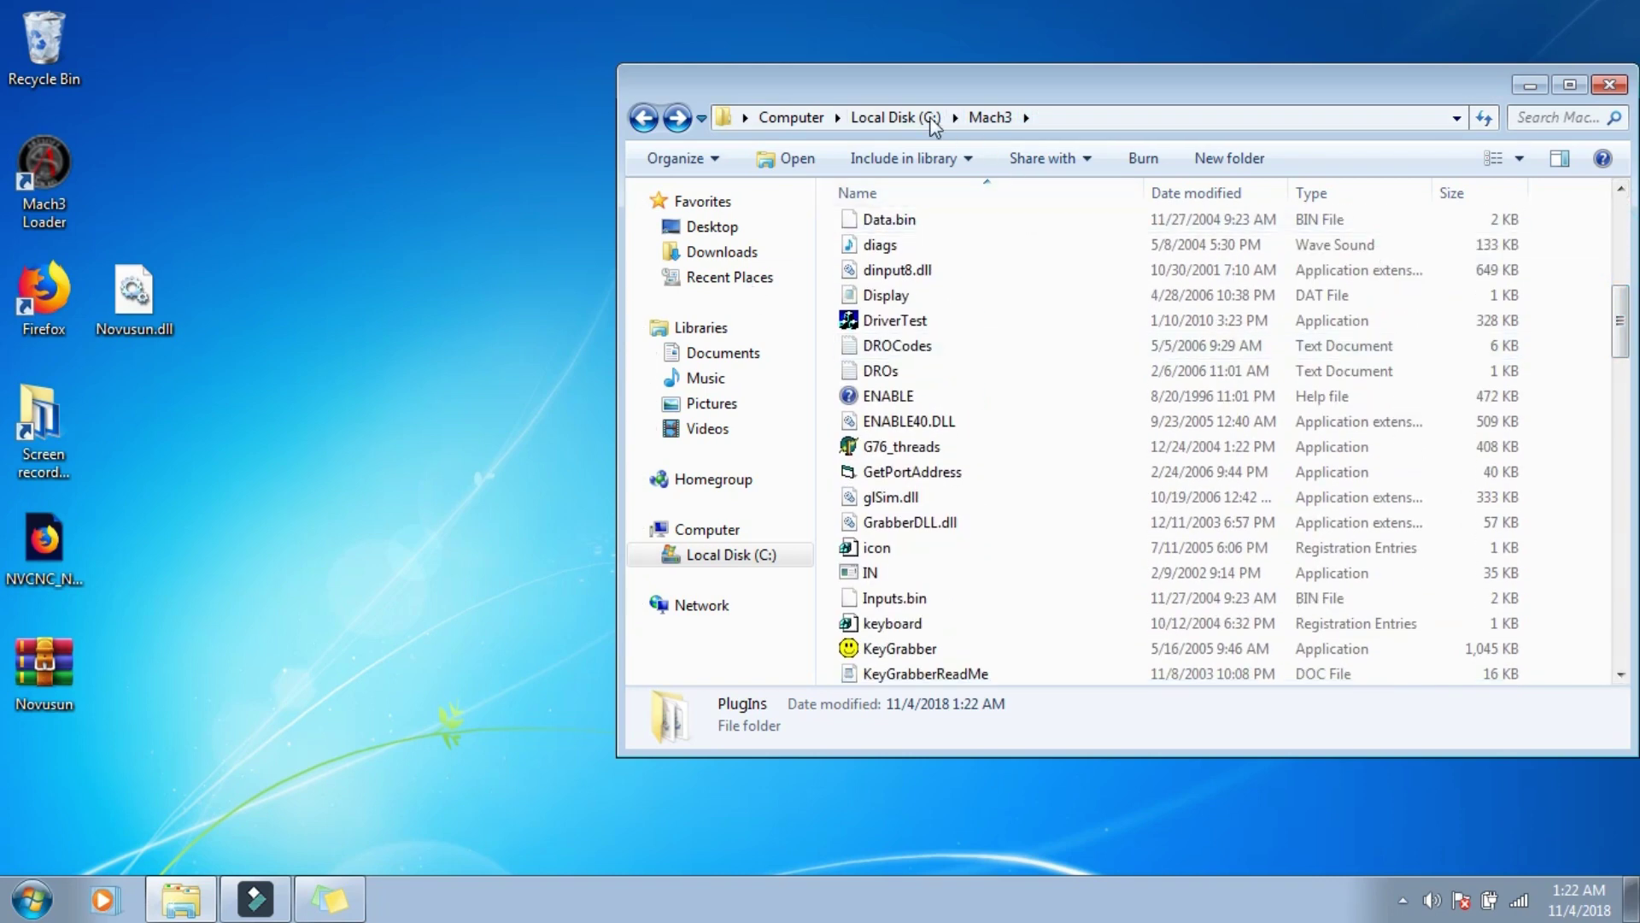
left_click(899, 193)
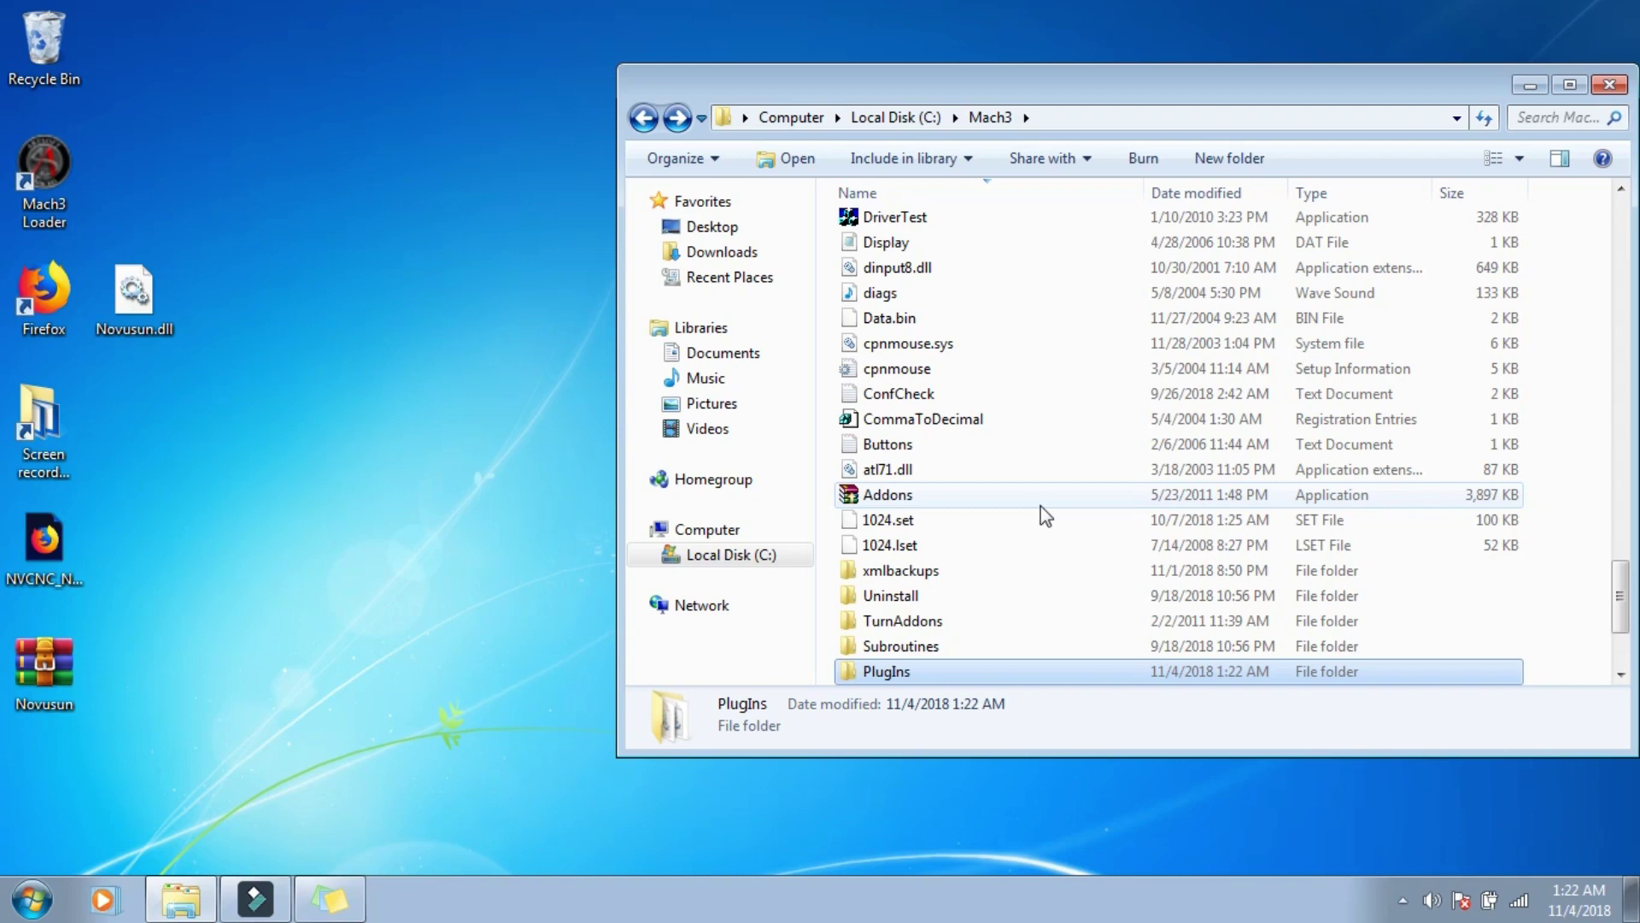
left_click(931, 193)
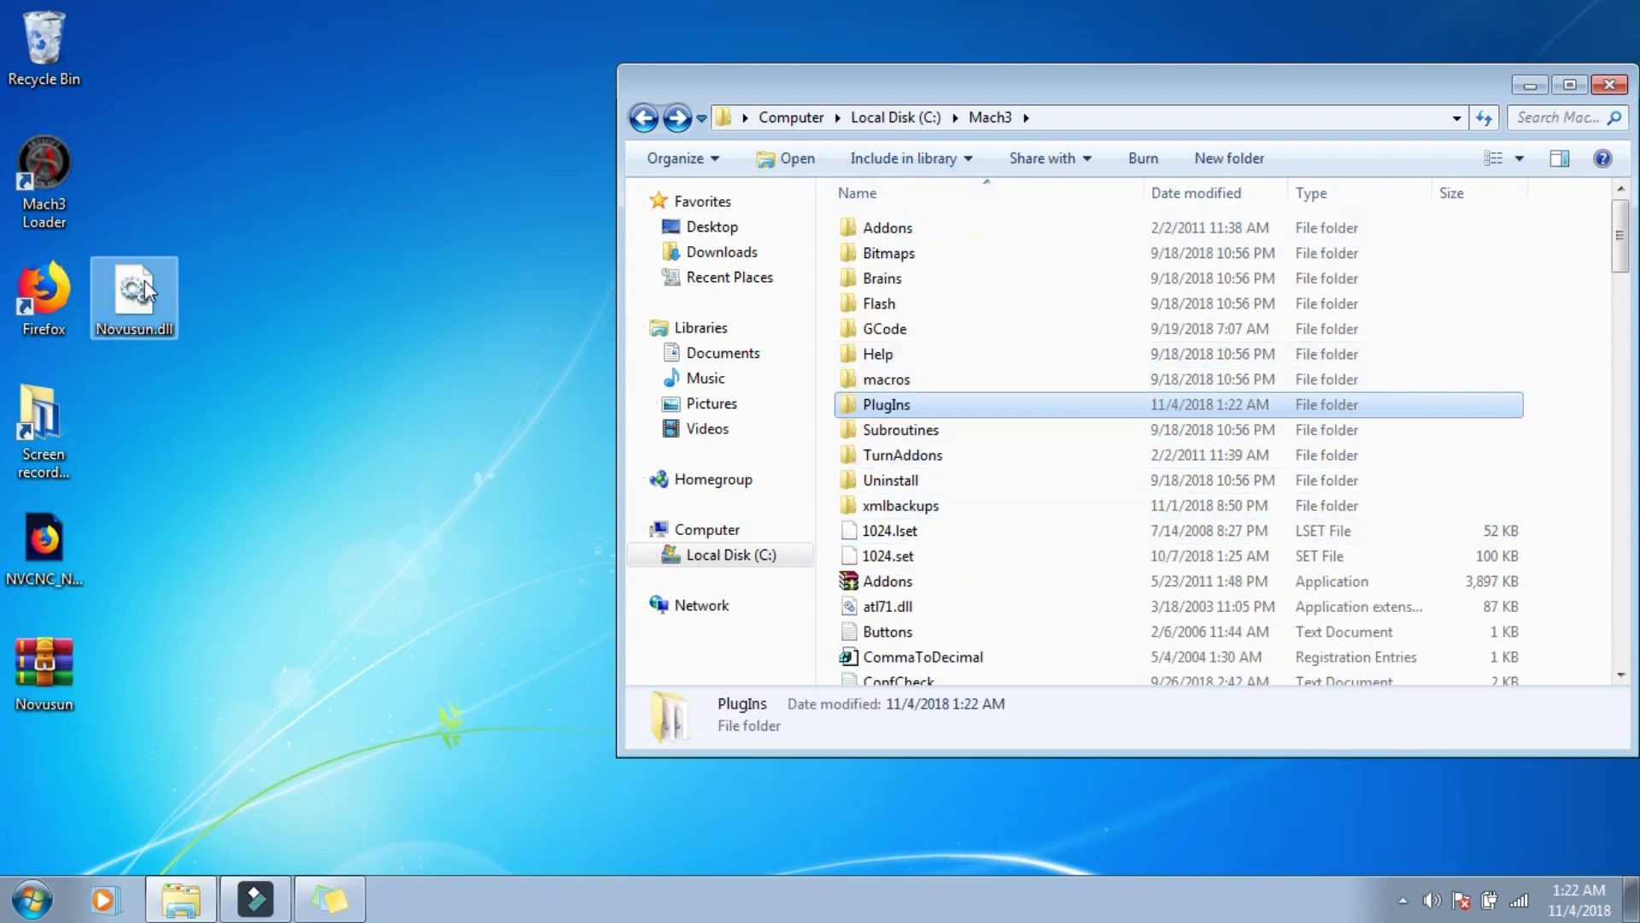
right_click(1561, 463)
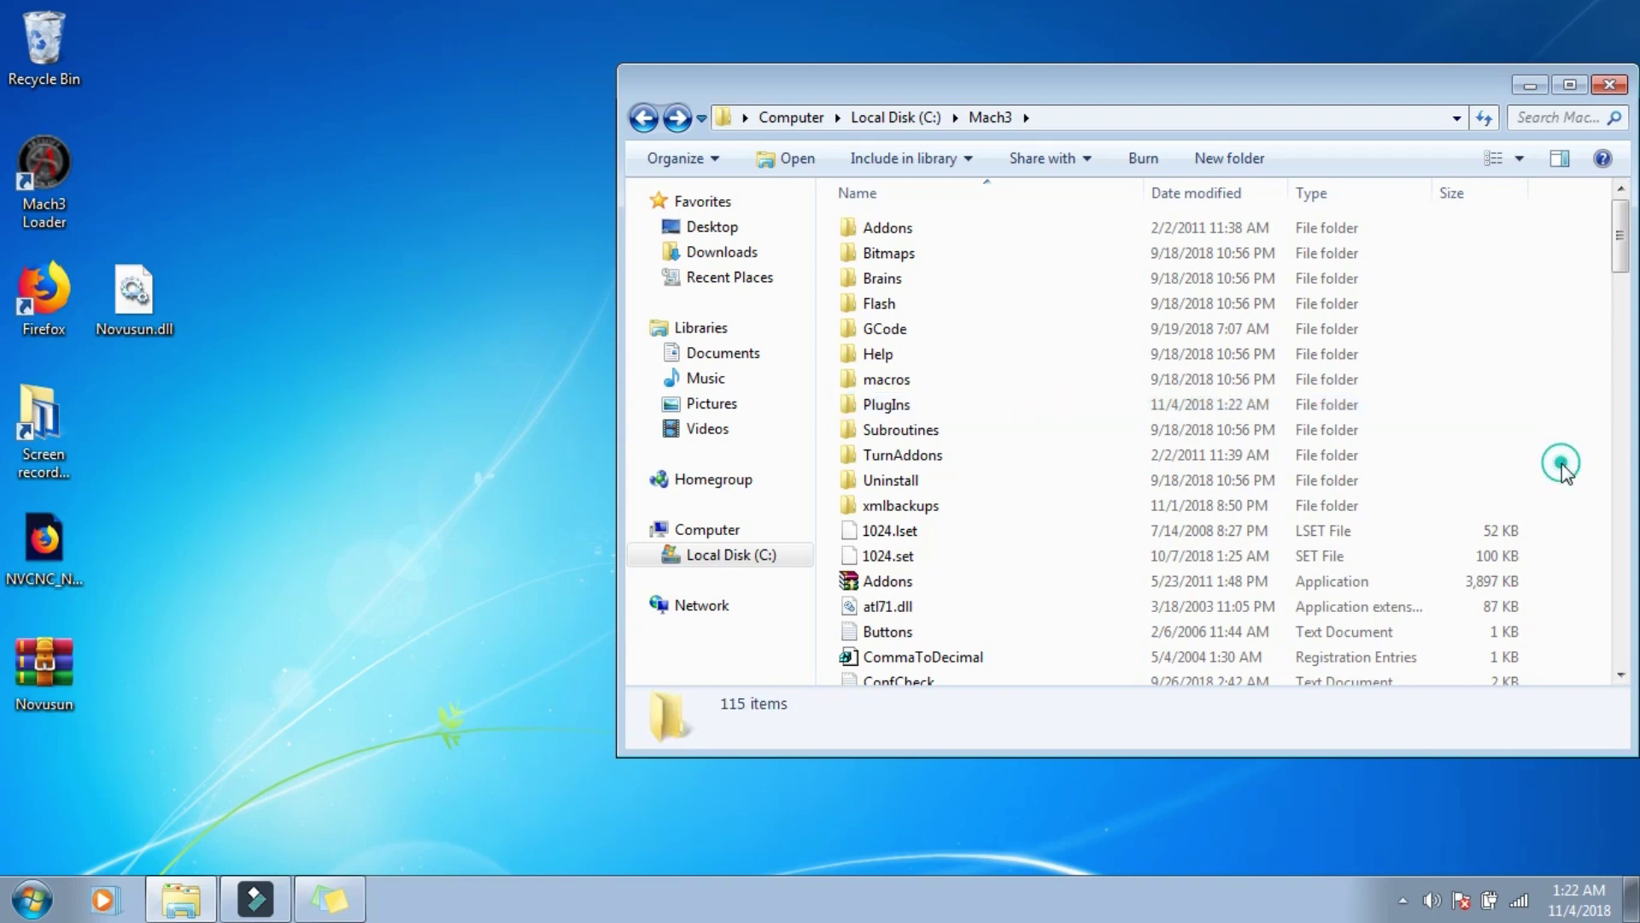
right_click(1080, 622)
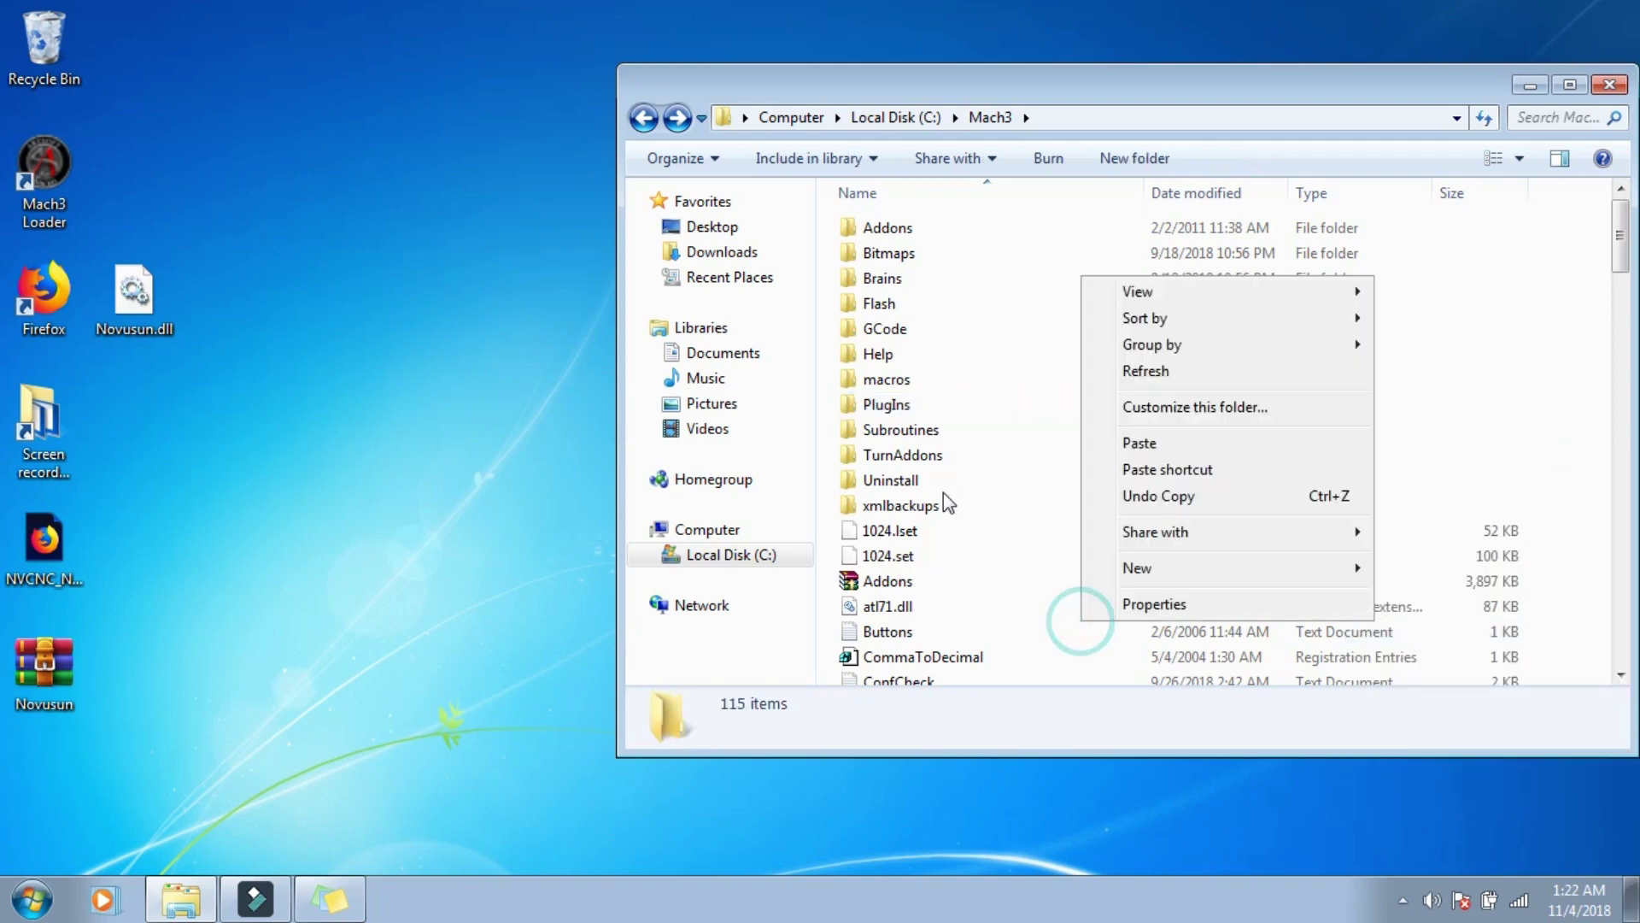
right_click(1553, 637)
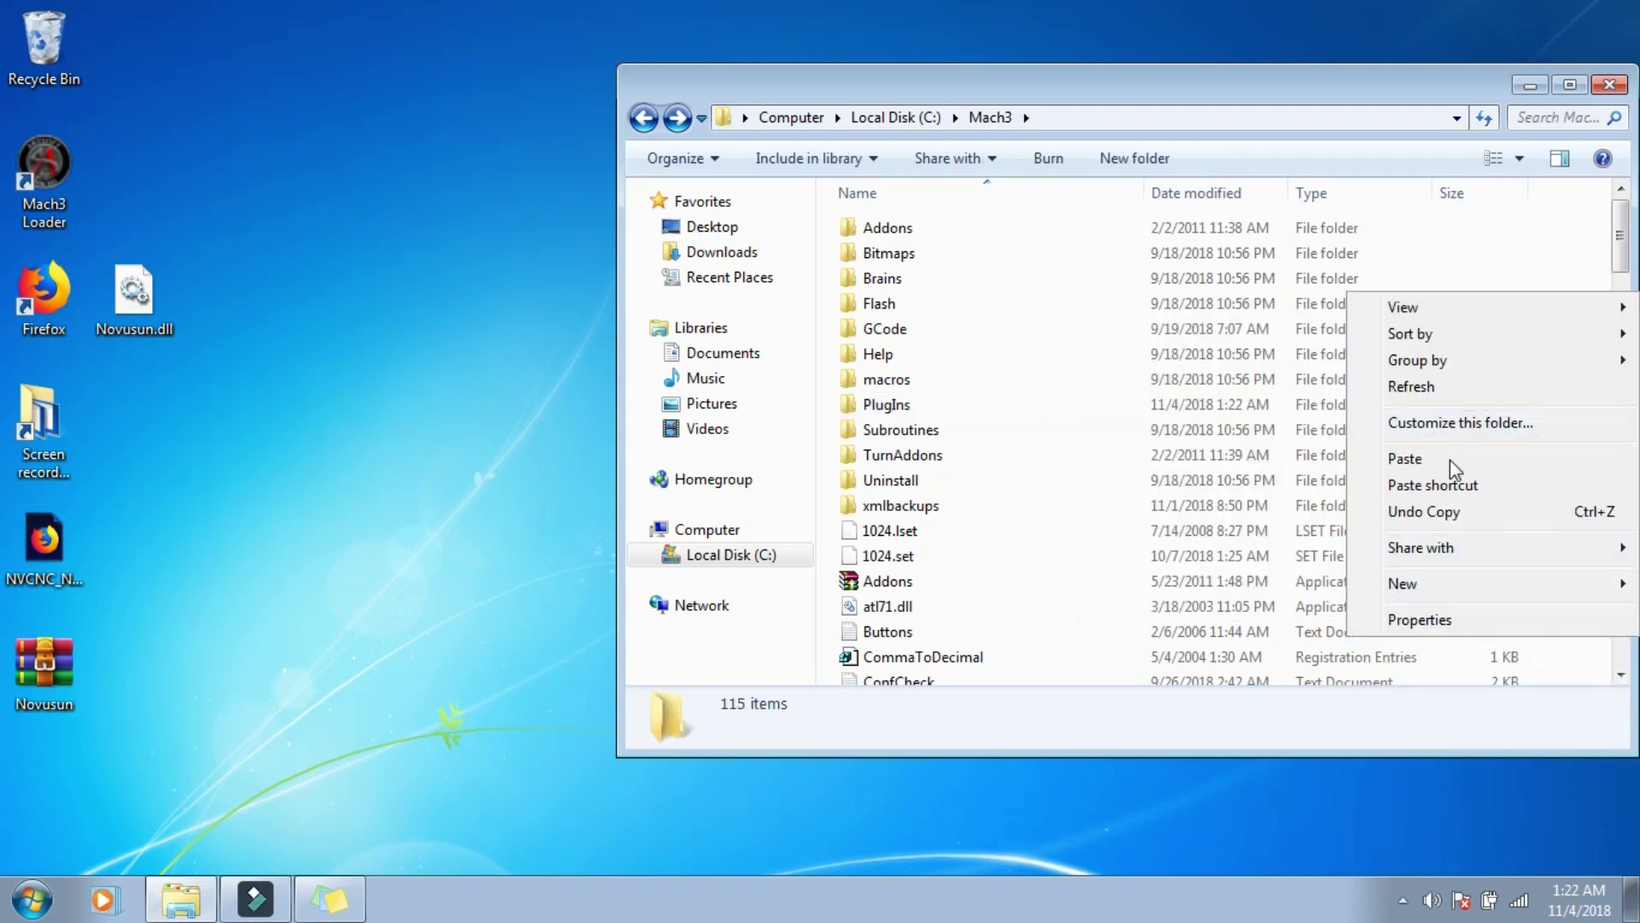
left_click(1450, 461)
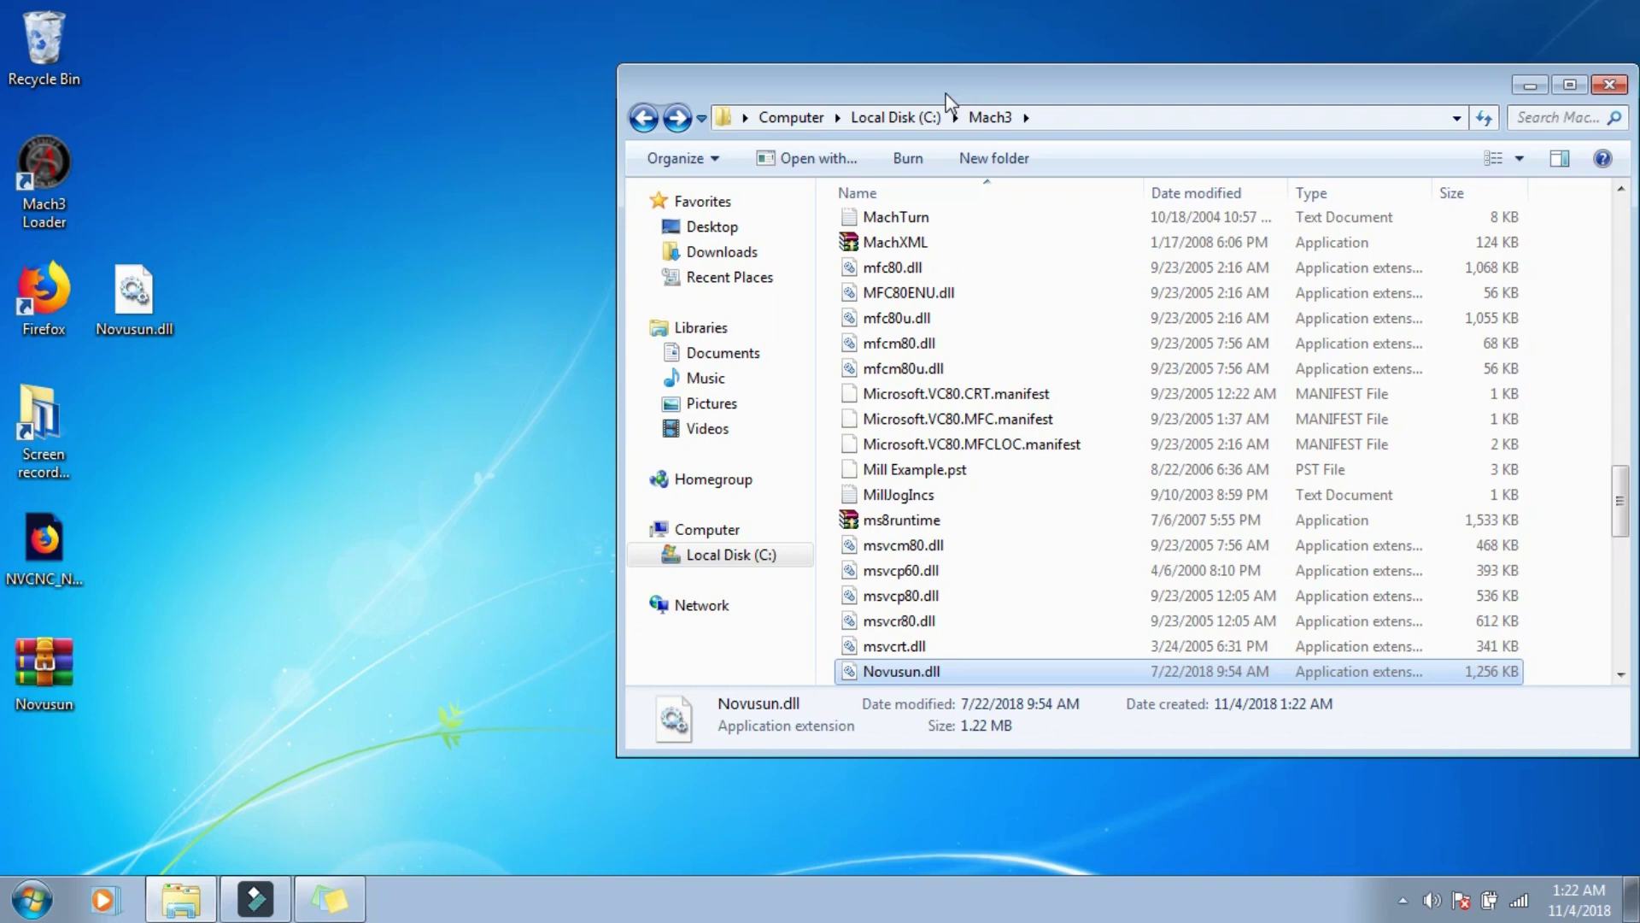
Step: Close the Mach3 Explorer window
left_click(1609, 83)
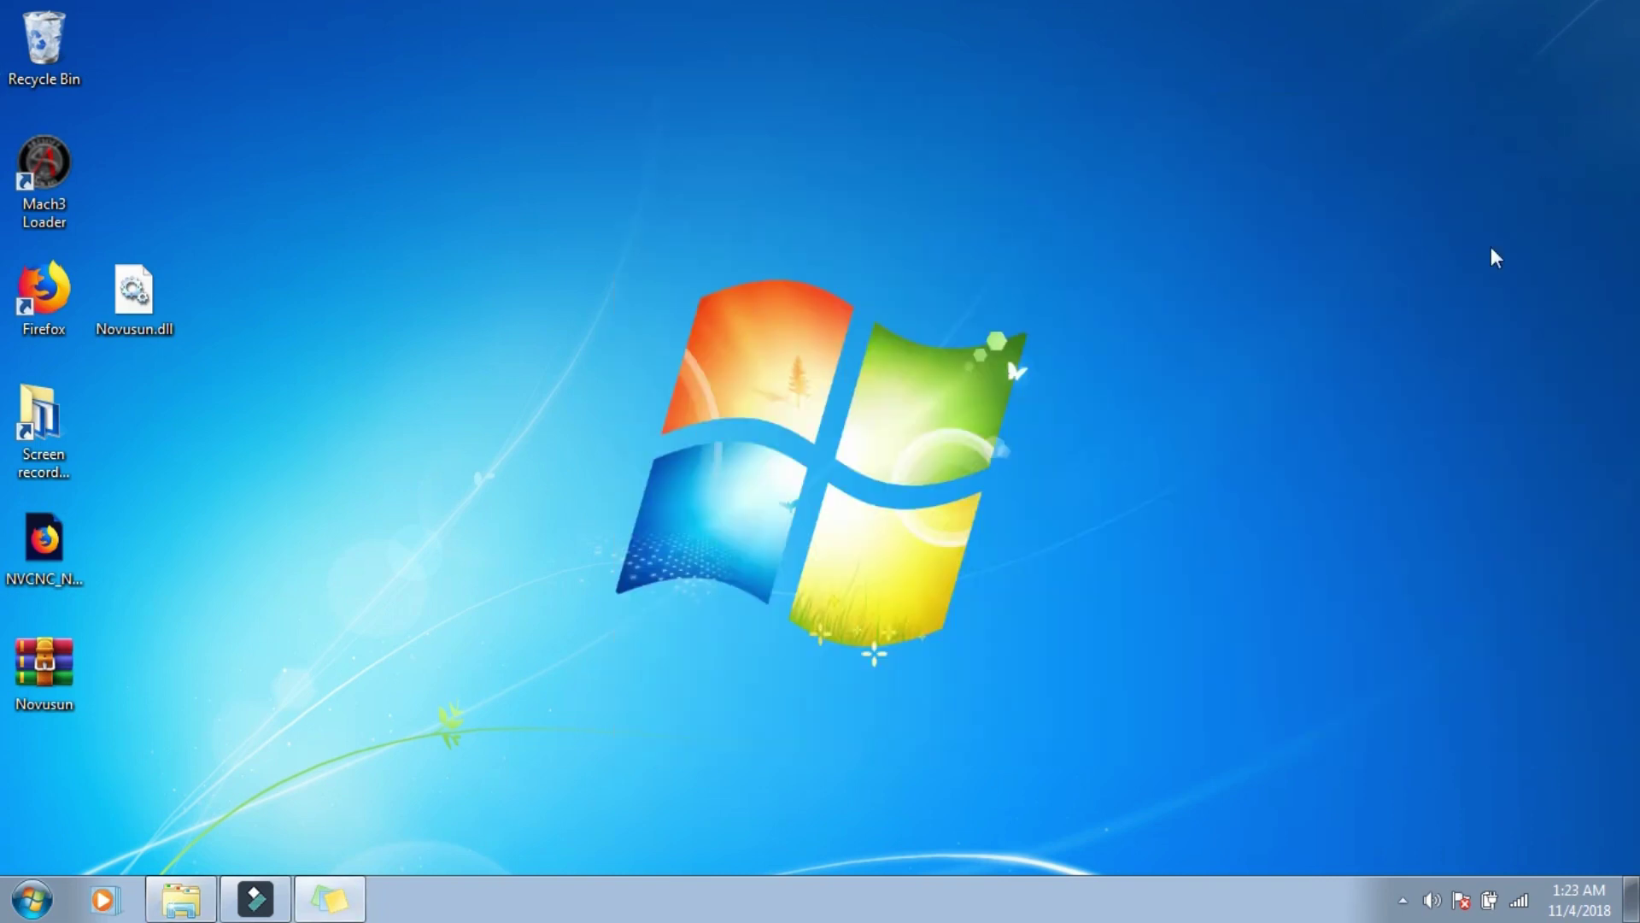